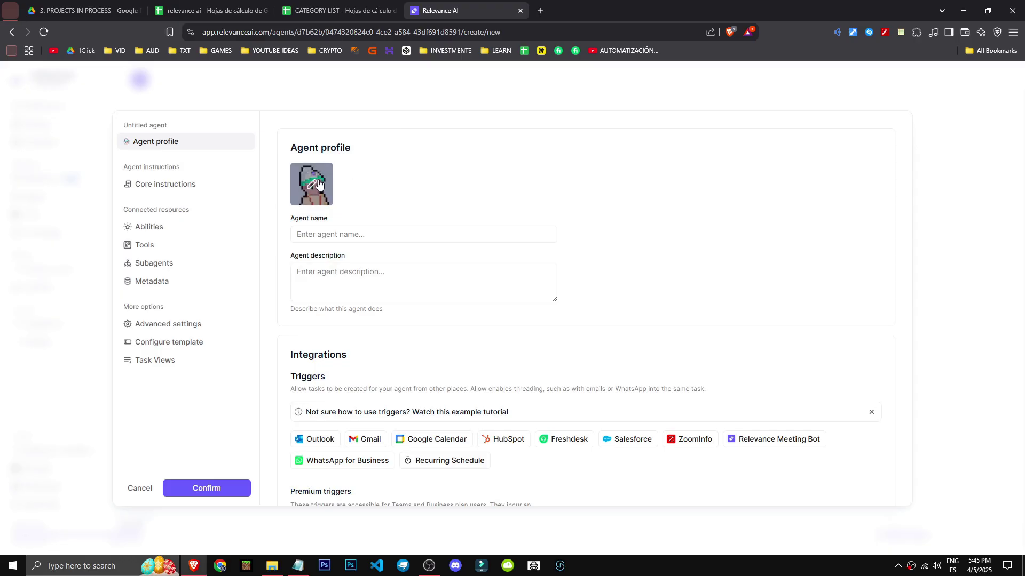
Name the new agent "Gmail category" in the agent profile.
drag(289, 146, 378, 149)
click(341, 234)
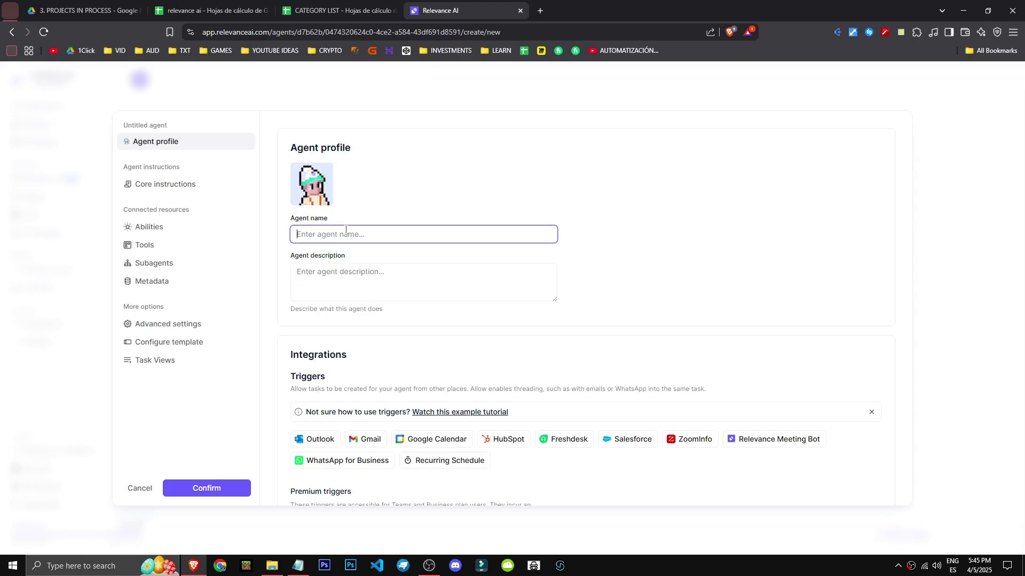
text(Gmail caregory)
click(332, 237)
key(BackSpace)
text(t)
click(407, 217)
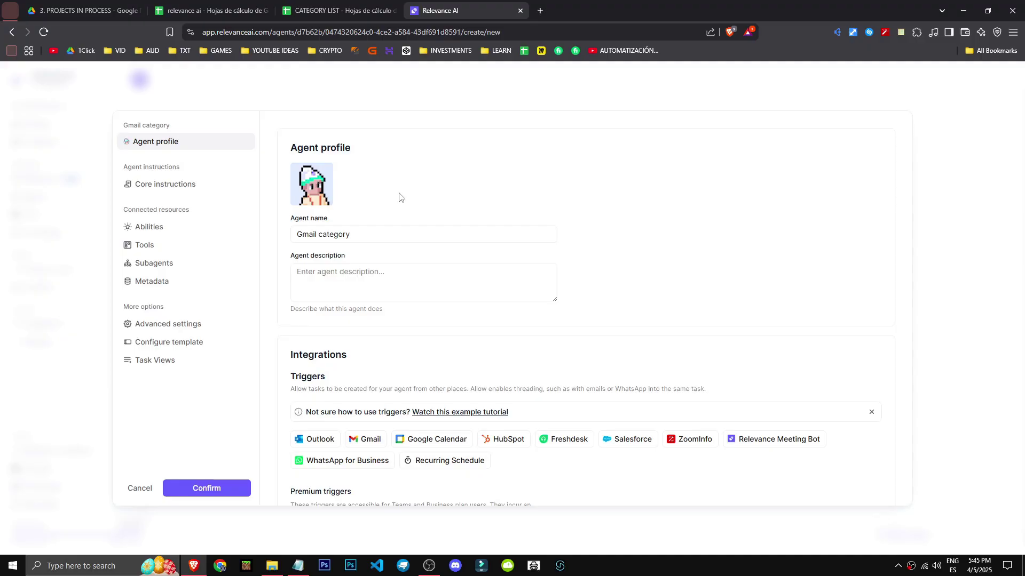
Replace the agent's profile image with the last built-in avatar, the yellow-haired character in a blue cap.
drag(289, 138, 370, 144)
click(373, 160)
click(321, 184)
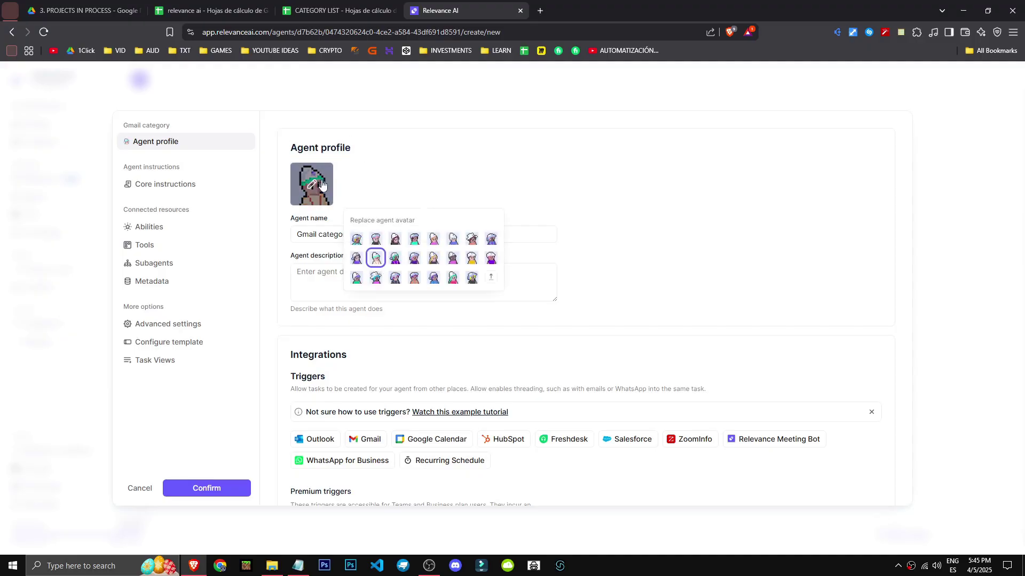
click(472, 278)
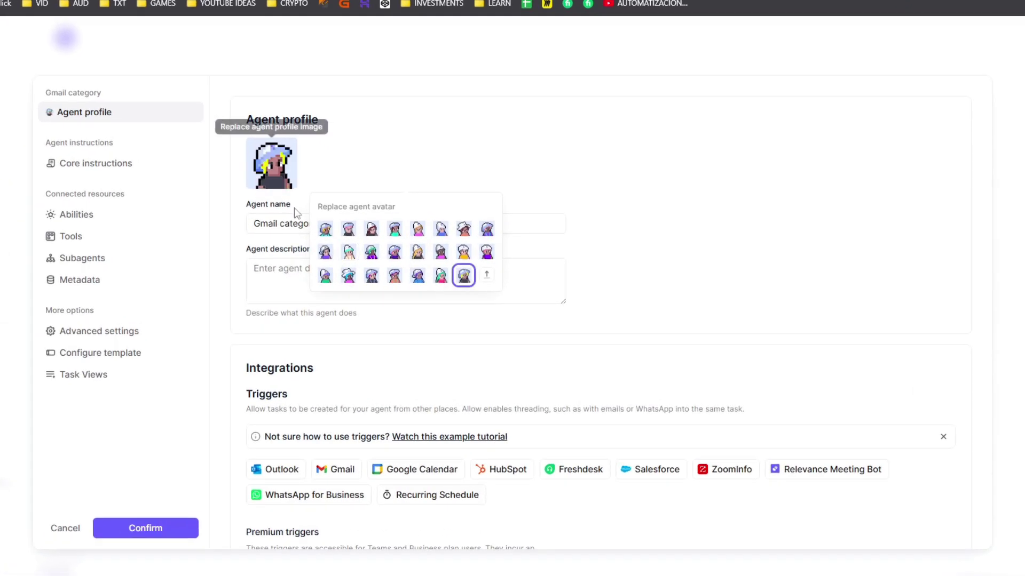
click(486, 274)
click(598, 193)
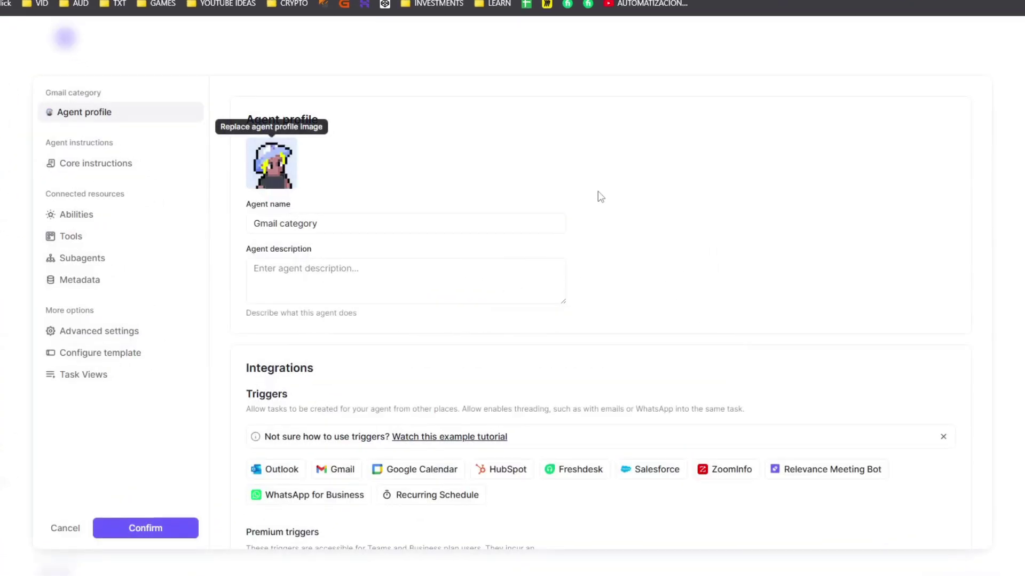
Enter the agent description "Categoriza los gamails en clients, doubts & errors".
click(375, 285)
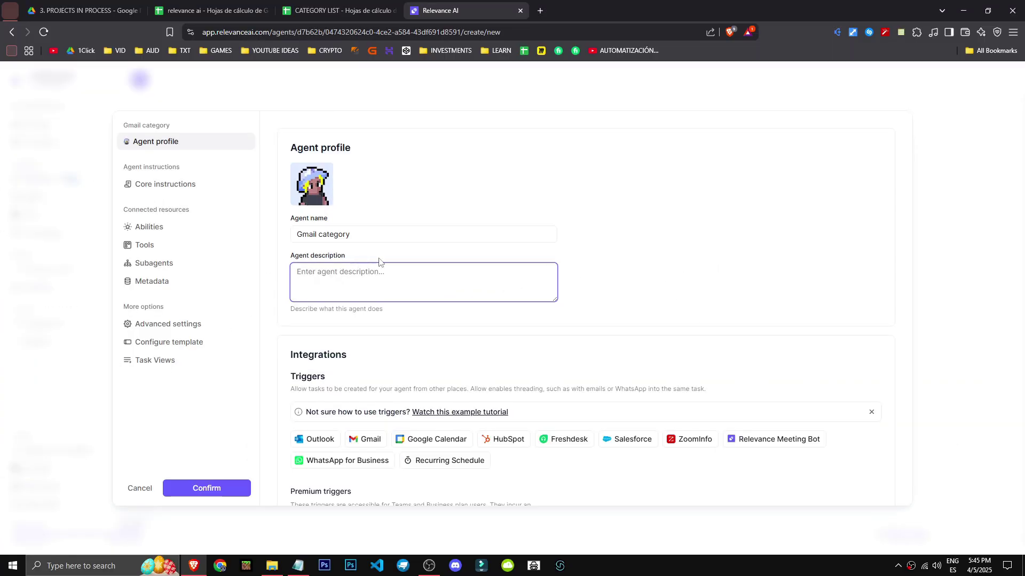
text(Categori)
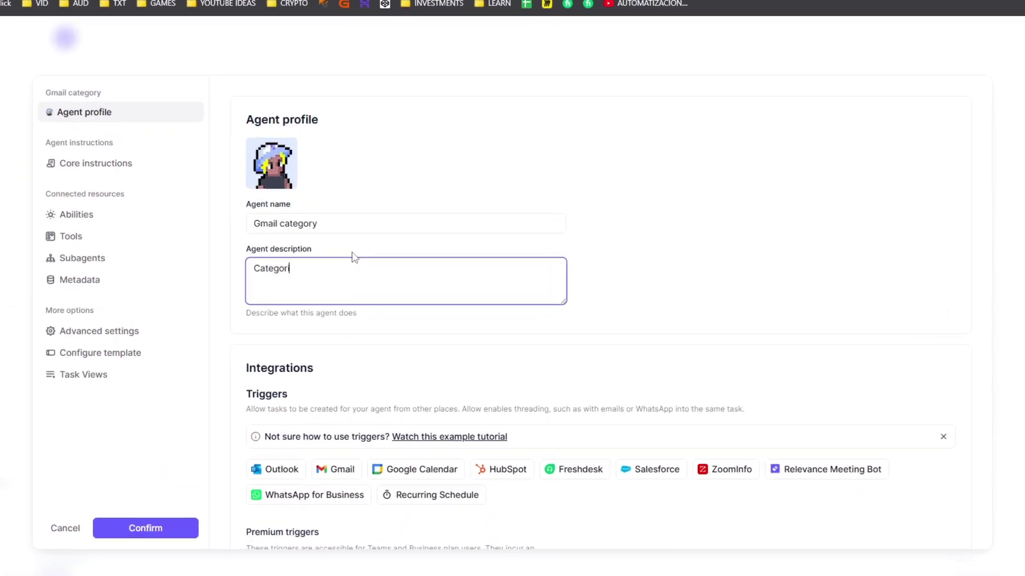
text(za los e)
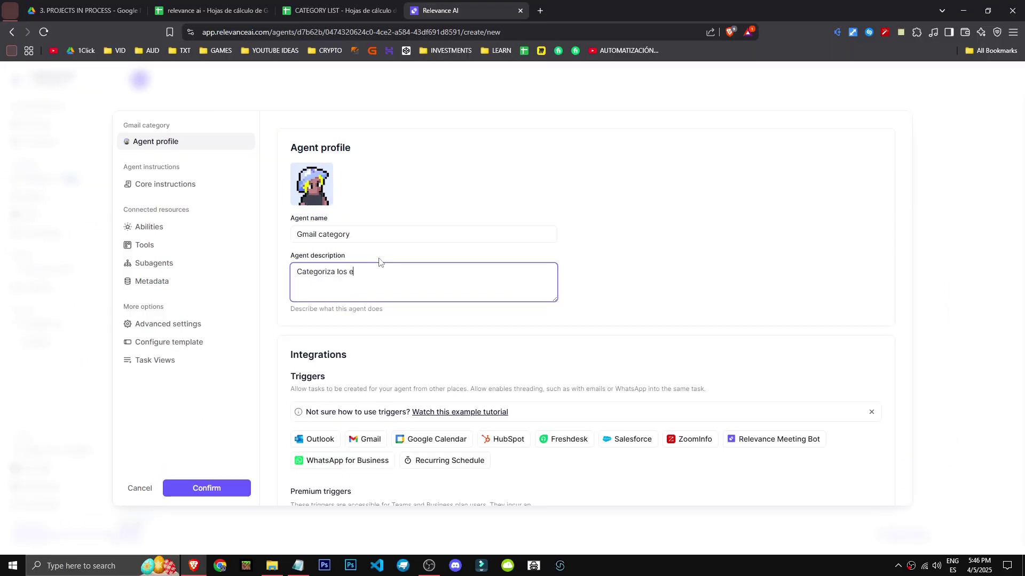
key(BackSpace)
text(gails)
key(BackSpace)
key(BackSpace)
key(BackSpace)
text(mails en)
text( ins)
text(estment)
text(,)
key(ctrl+BackSpace)
text(clients, doubts )
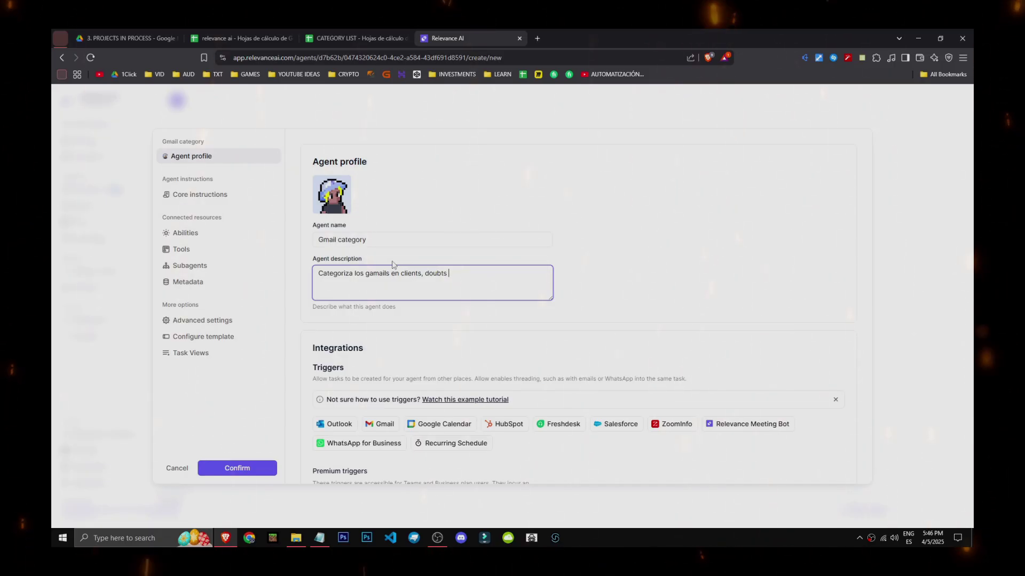
text(& err)
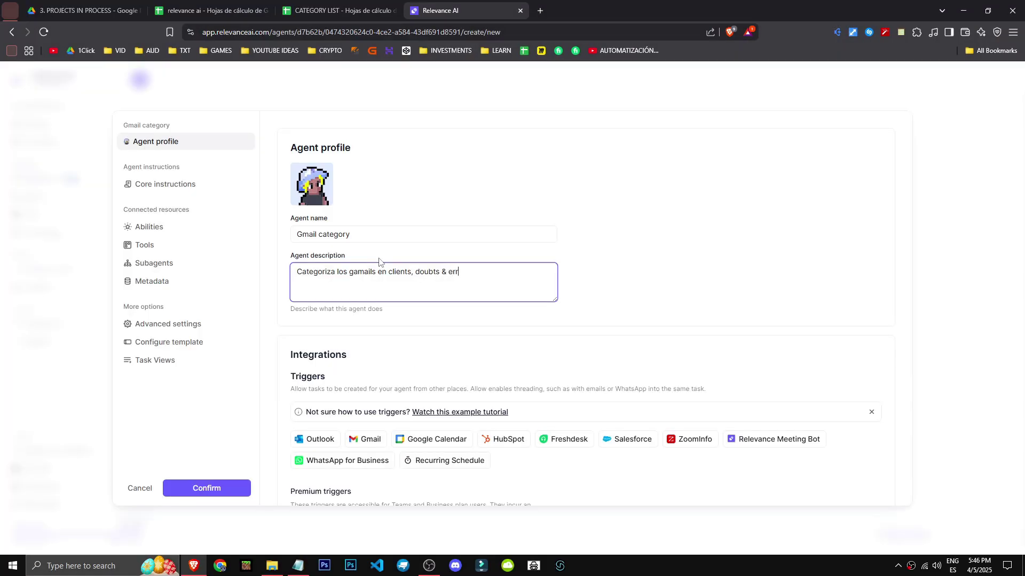
text(ors)
Correct "gamails" to "gmails" in the agent description.
click(355, 271)
key(BackSpace)
drag(385, 271, 429, 271)
drag(454, 271, 470, 272)
click(677, 310)
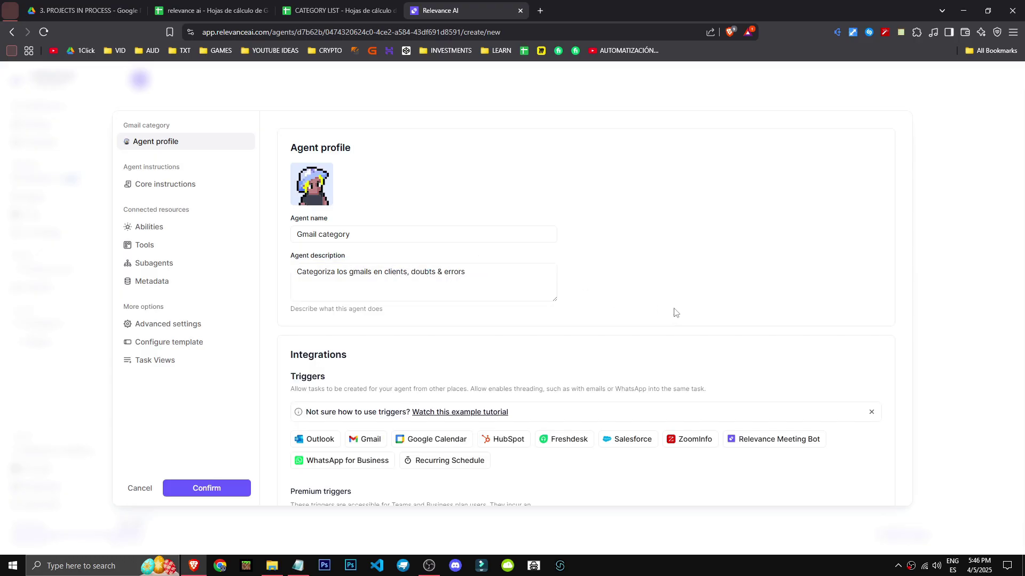
Add a Gmail trigger to the agent and check its additional filter for emails by search.
scroll(675, 312, down, 3)
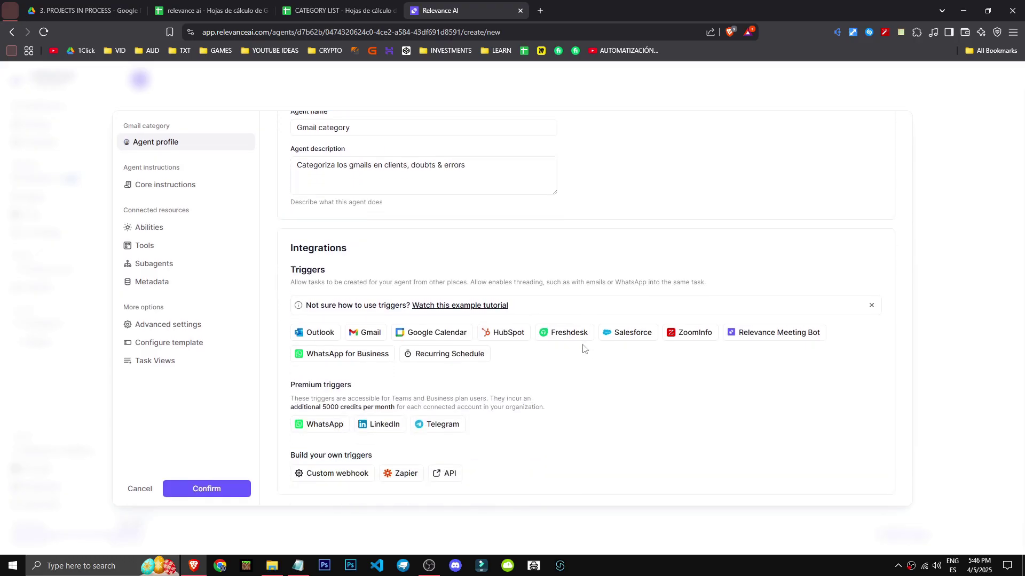
click(370, 332)
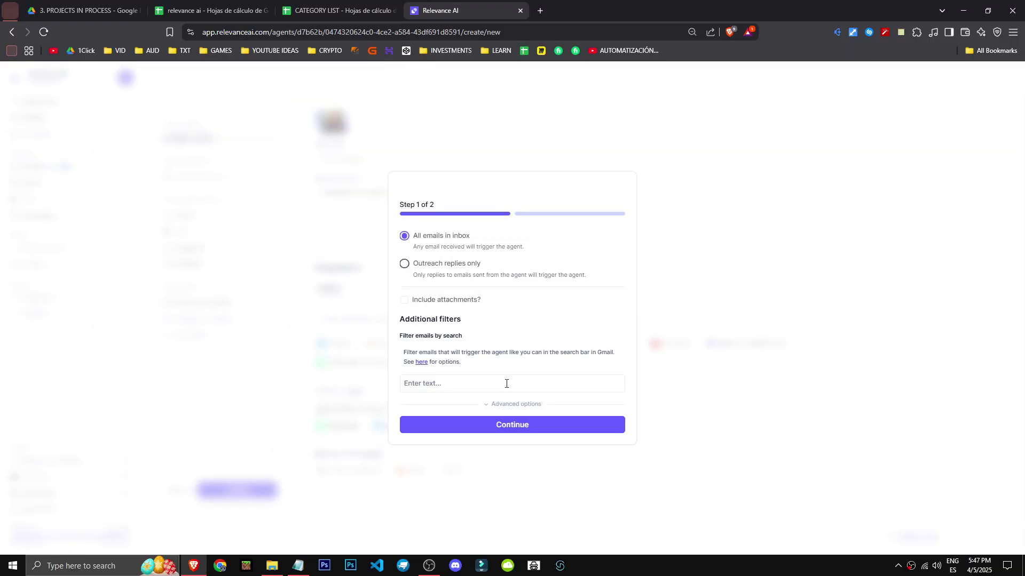
drag(405, 318, 466, 321)
drag(408, 335, 469, 339)
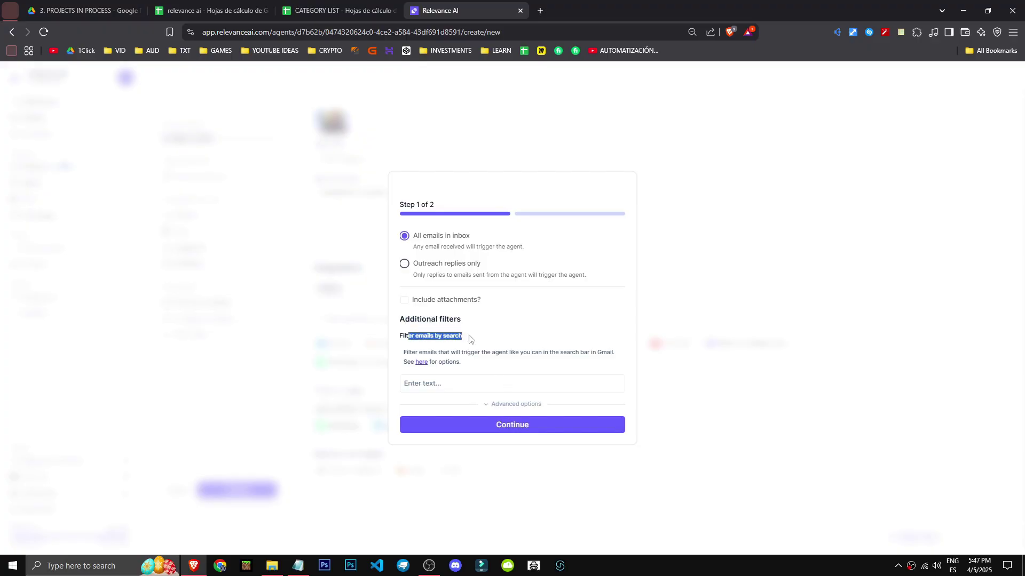
Examine the Gmail trigger's advanced options for filtering out specific emails and filtering by label or mailbox.
click(514, 404)
scroll(509, 404, down, 1)
scroll(511, 407, down, 1)
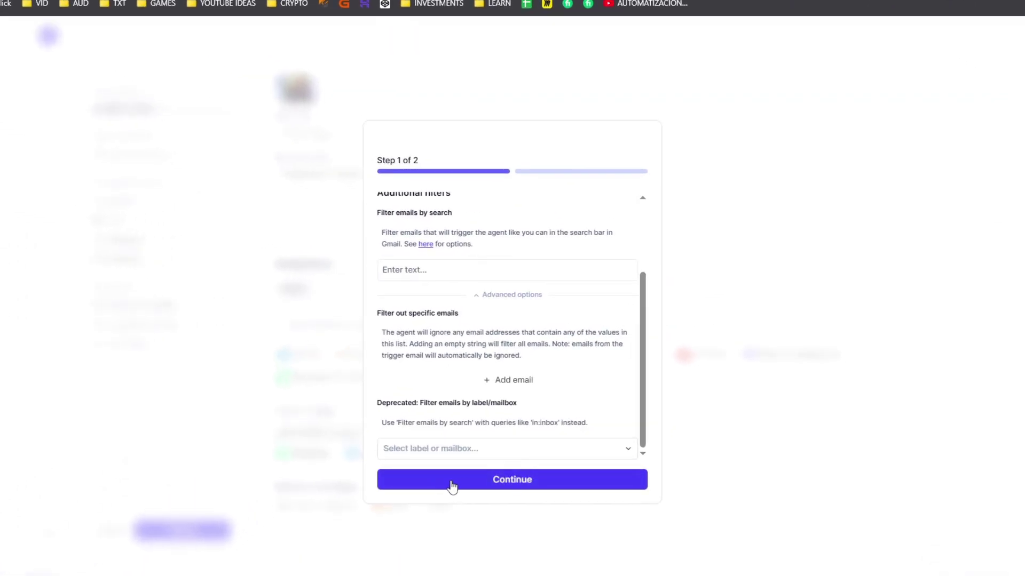
drag(377, 403, 510, 402)
click(510, 403)
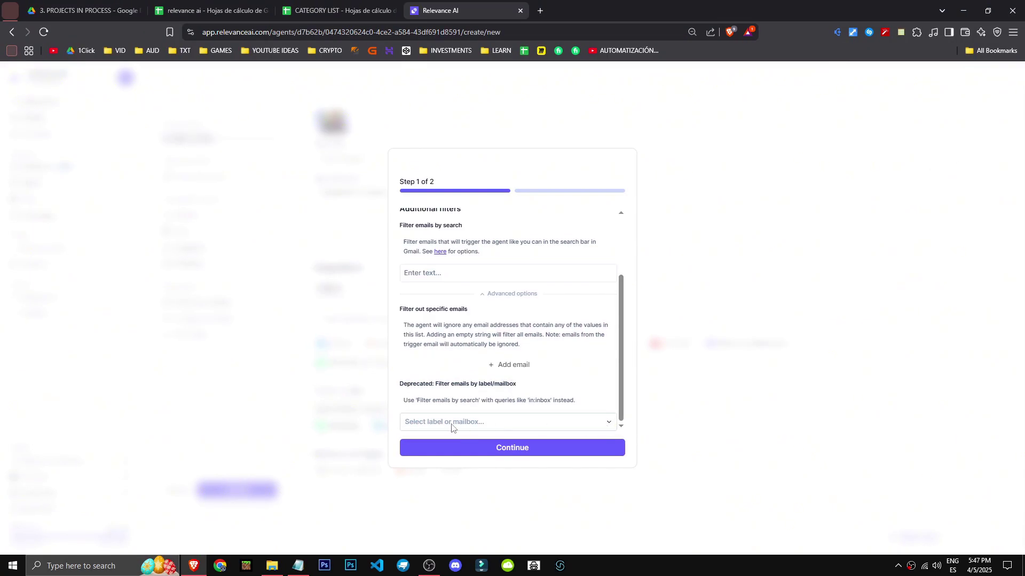
click(480, 421)
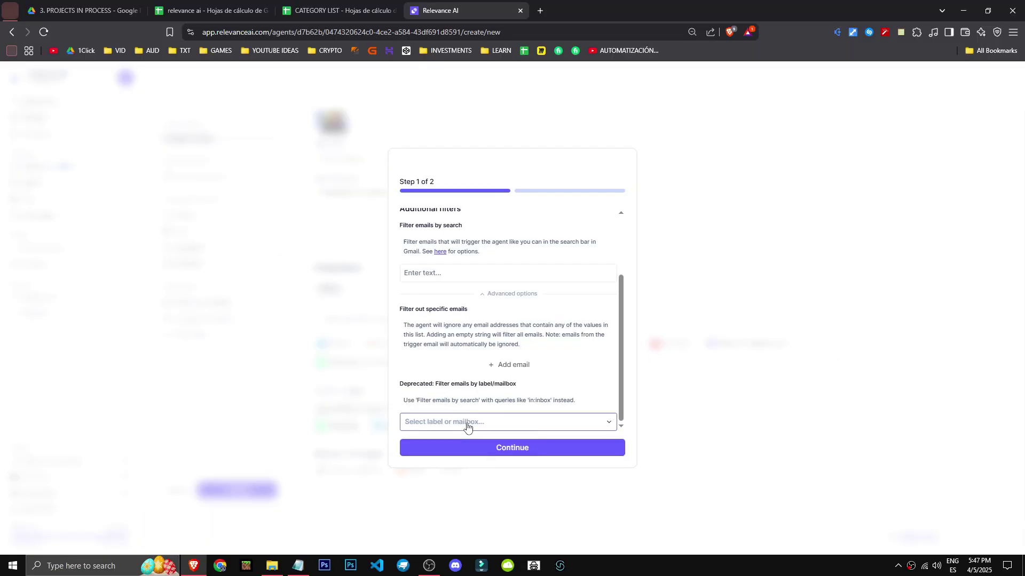
scroll(441, 401, up, 2)
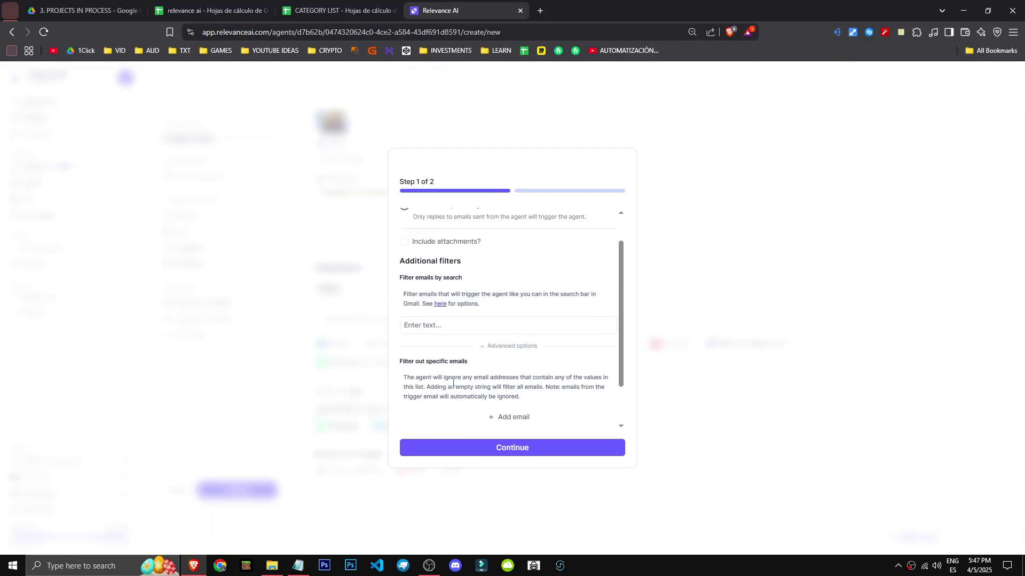
click(441, 331)
text(hi)
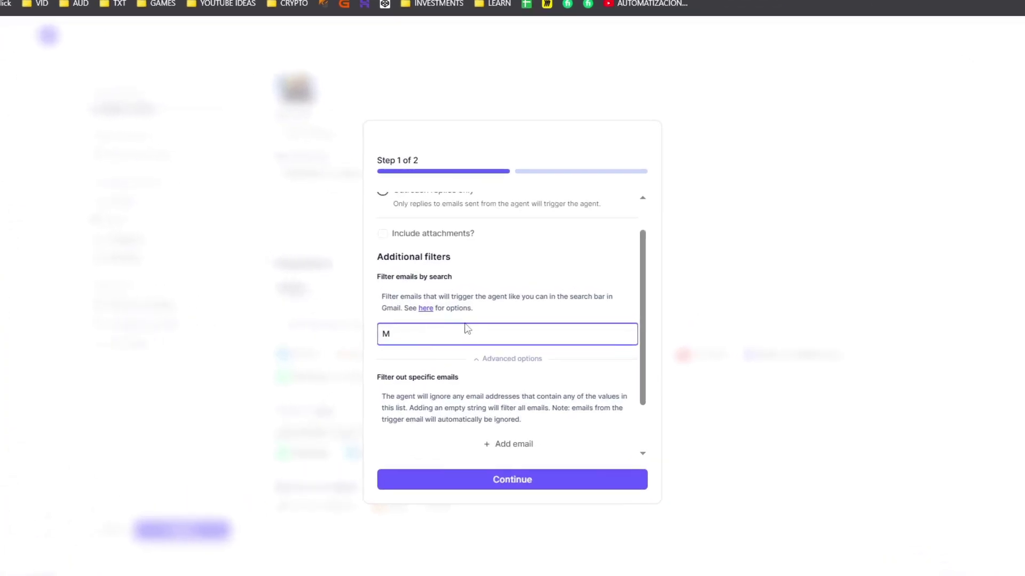
key(BackSpace)
key(BackSpace)
click(509, 358)
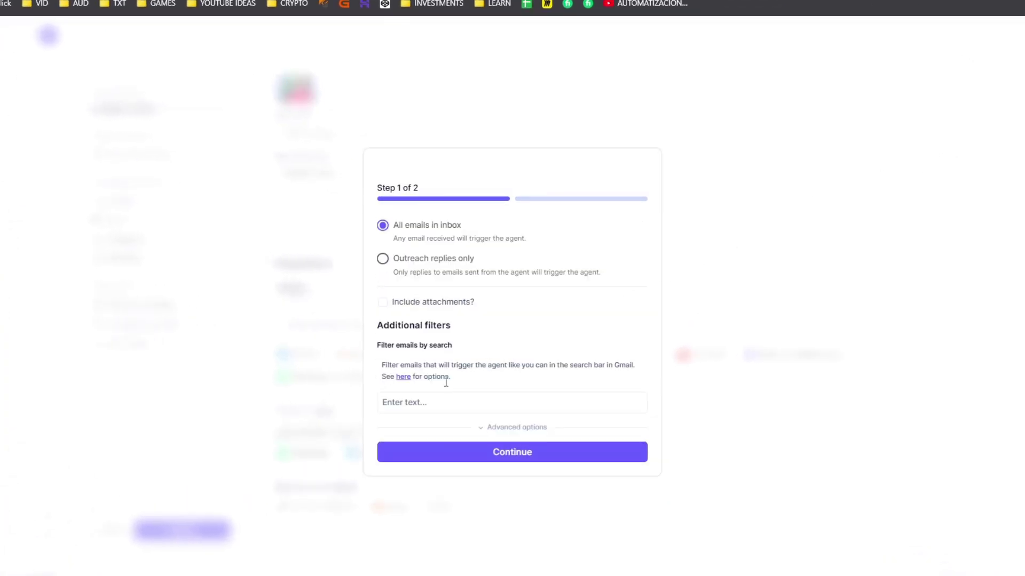
Finish the Gmail trigger setup for all emails in the inbox, without attachments or additional filters.
click(496, 429)
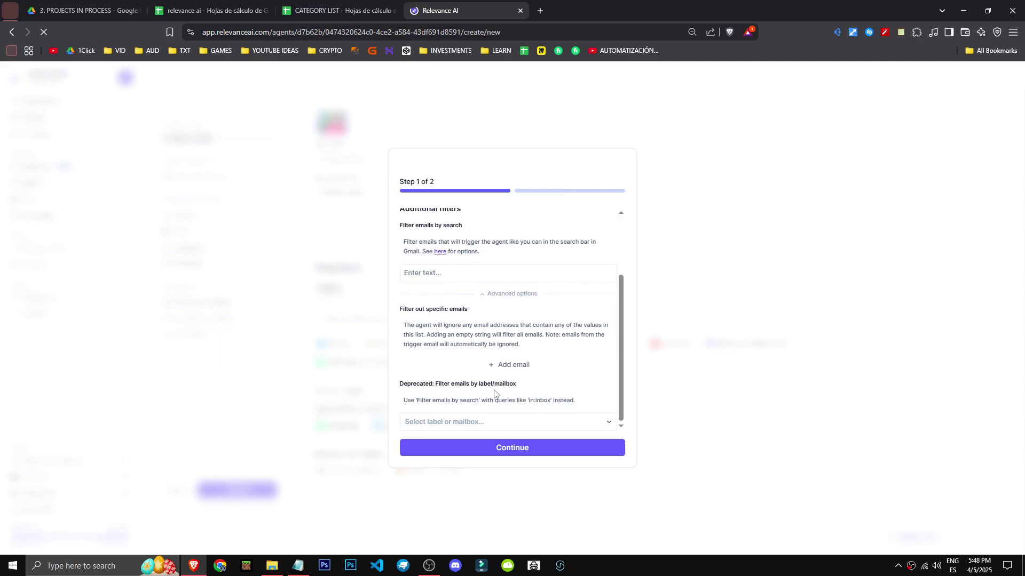
click(504, 427)
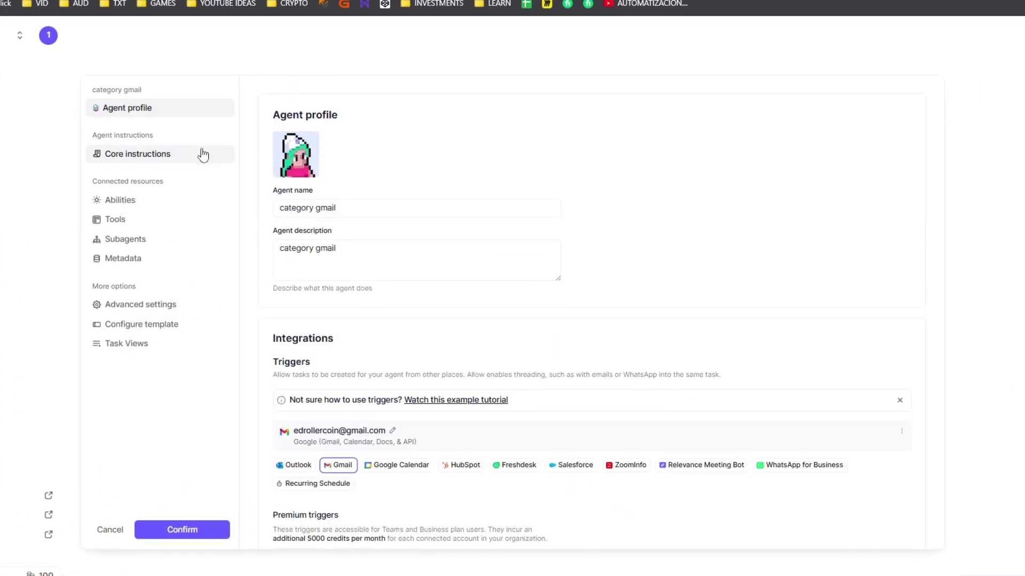
Consult the Notepad outline and start the agent's core instructions with the headings ROLE and CONTEXT on separate lines.
click(202, 157)
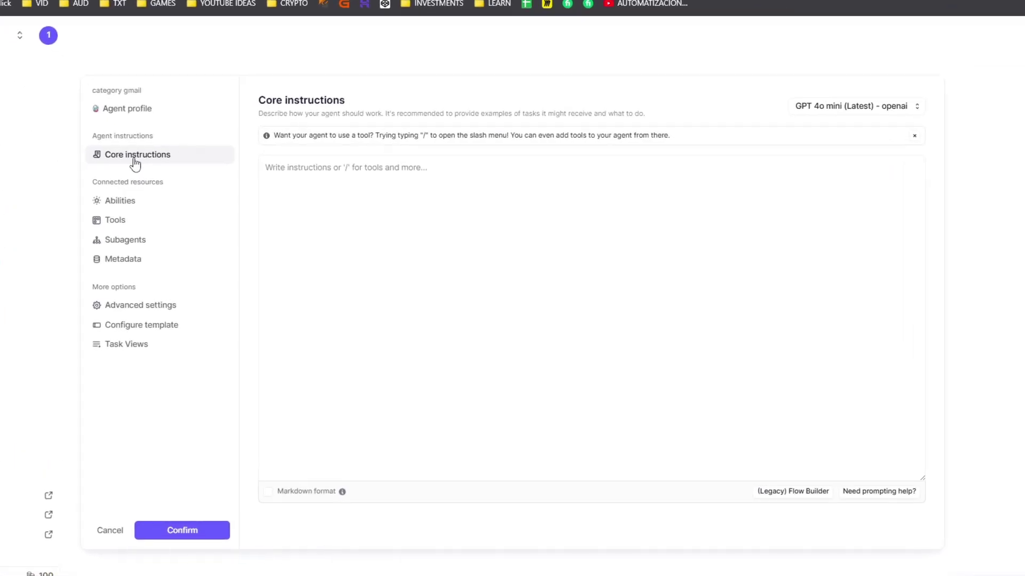
click(298, 566)
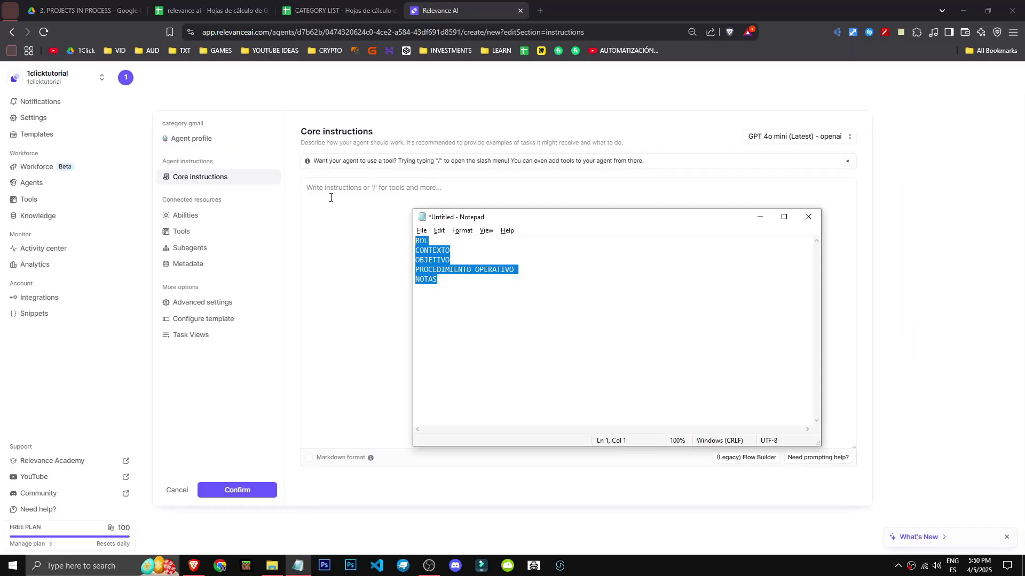
click(331, 197)
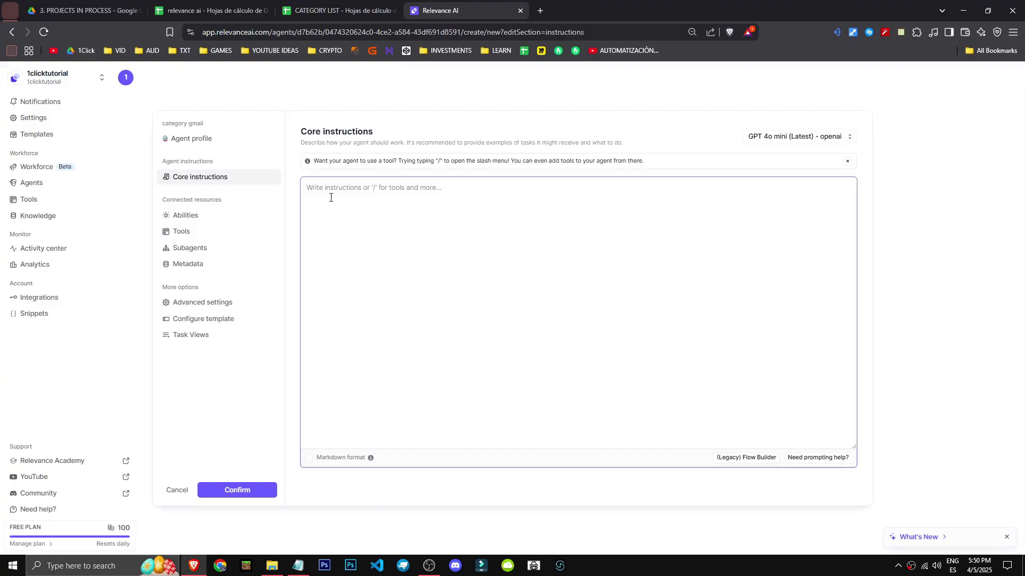
text(ROLE)
key(Return)
text(CONTEXT)
key(Return)
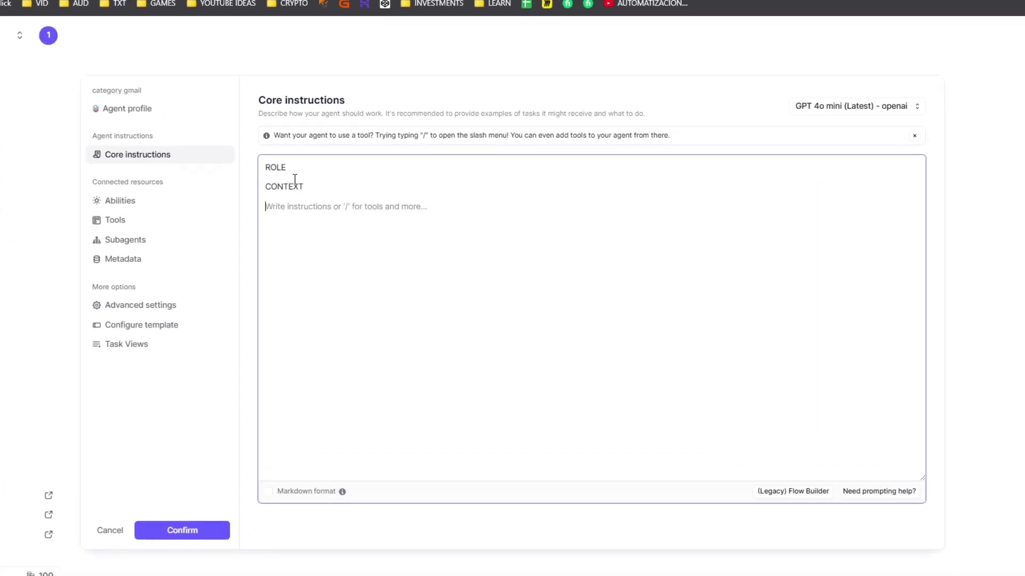
Following the Notepad outline, add the headings OBJECTIVE, OPERATIVE and NOTES on separate lines below CONTEXT.
key(alt+Tab)
key(alt+Tab)
text(O)
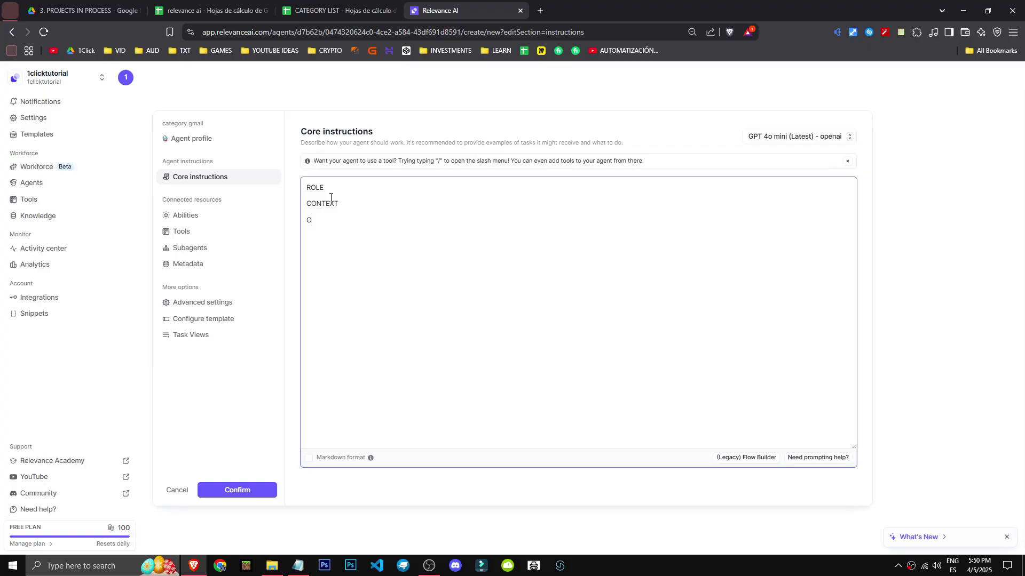
text(BJECTIVE)
key(Return)
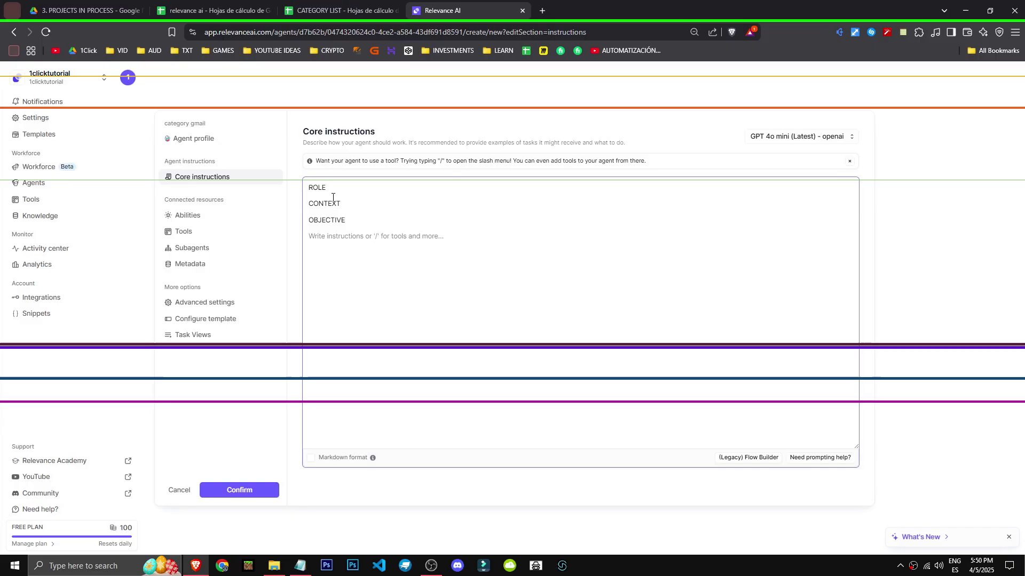
text(OPERATIVE)
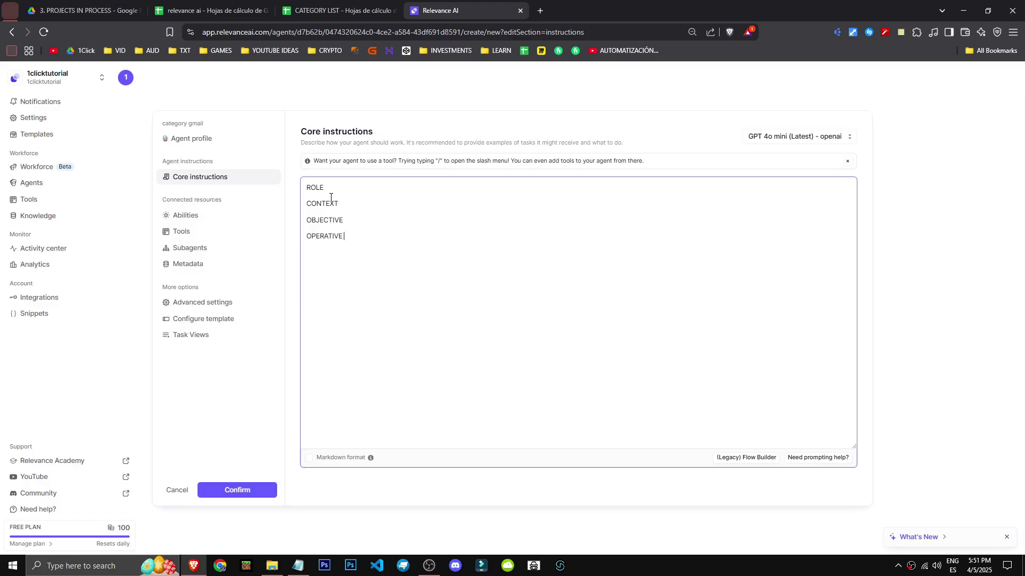
key(alt+Tab)
key(alt+Tab)
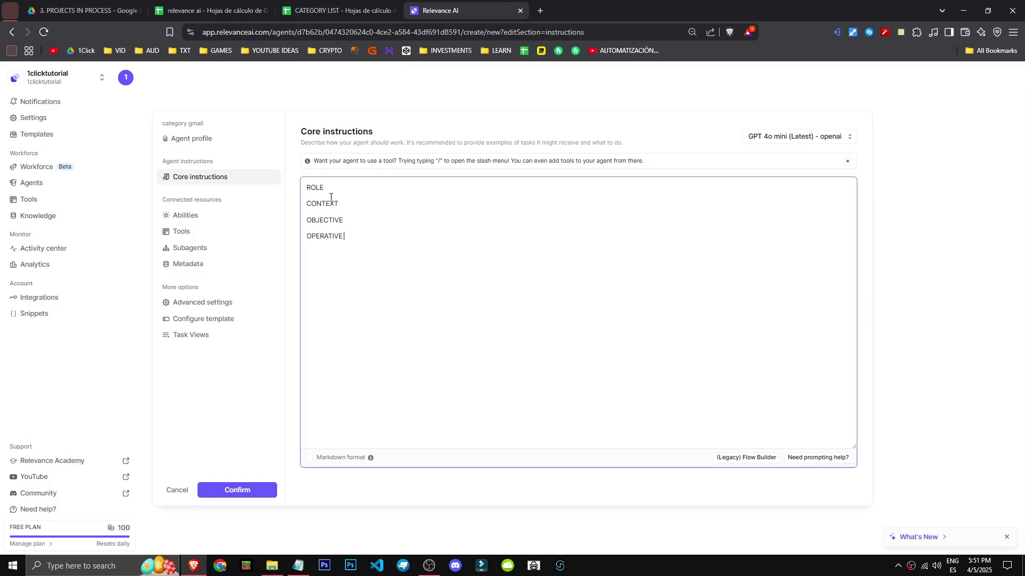
key(Return)
text(NOTES)
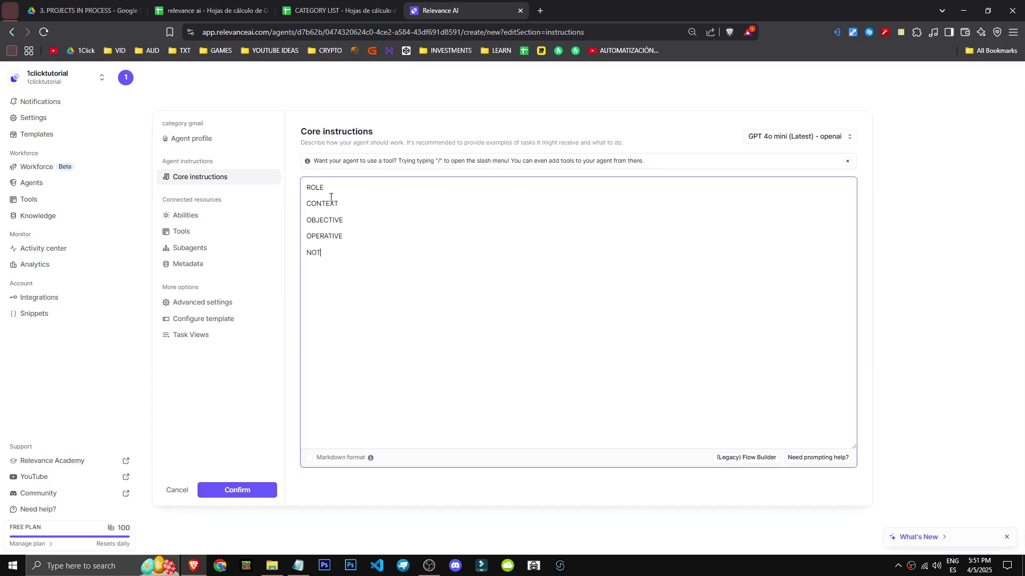
Complete the NOTES line with ": I'm from spain, use that hour".
key(Return)
key(BackSpace)
text(: I'm from spain, use that)
text(hour)
Insert three empty lines below OPERATIVE and one empty line below ROLE in the core instructions.
click(352, 238)
key(Return)
key(Return)
key(Return)
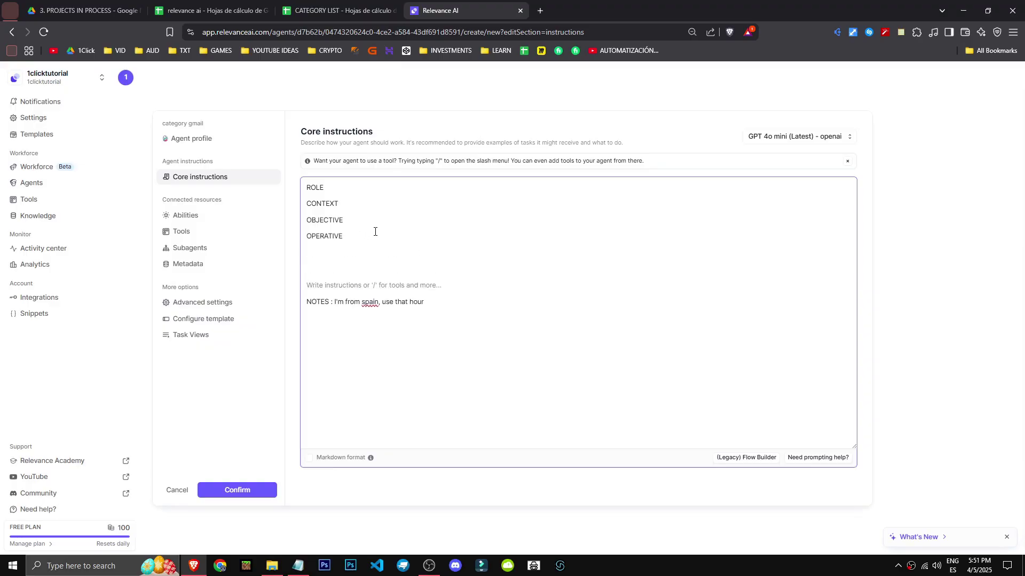
click(344, 186)
key(Return)
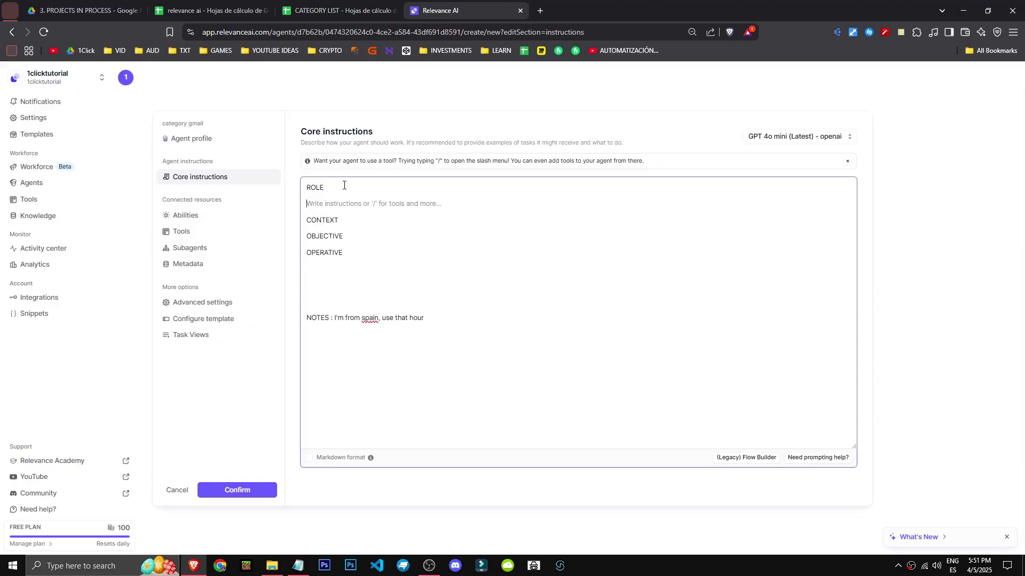
text(Eres un)
key(BackSpace)
key(BackSpace)
key(BackSpace)
key(BackSpace)
key(BackSpace)
key(BackSpace)
key(BackSpace)
Write "You're a subassistant" on the line below the ROLE heading.
text(Y)
text(ou're an assistatn)
key(ctrl+BackSpace)
key(ctrl+BackSpace)
text(a subassistant)
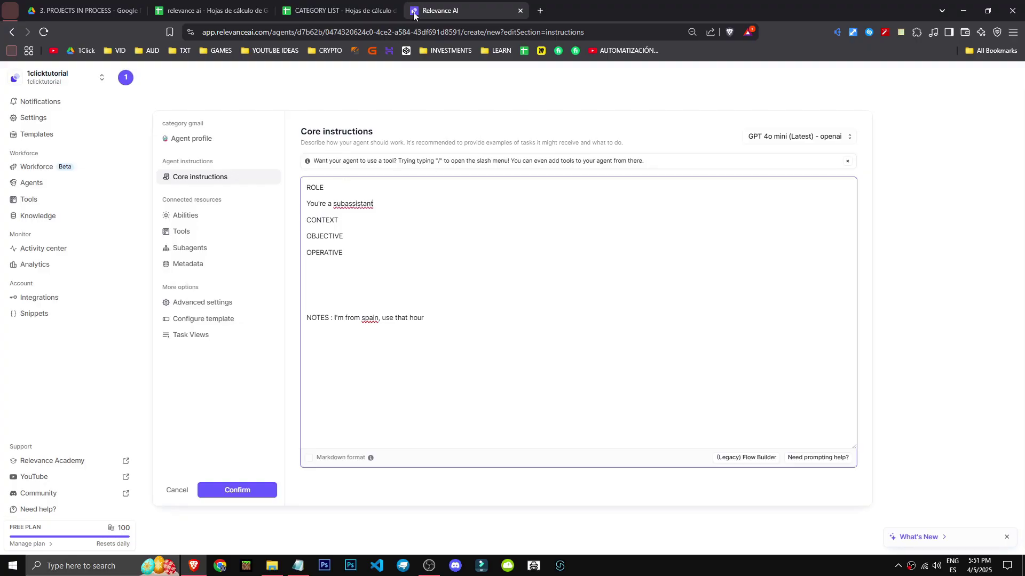
click(379, 219)
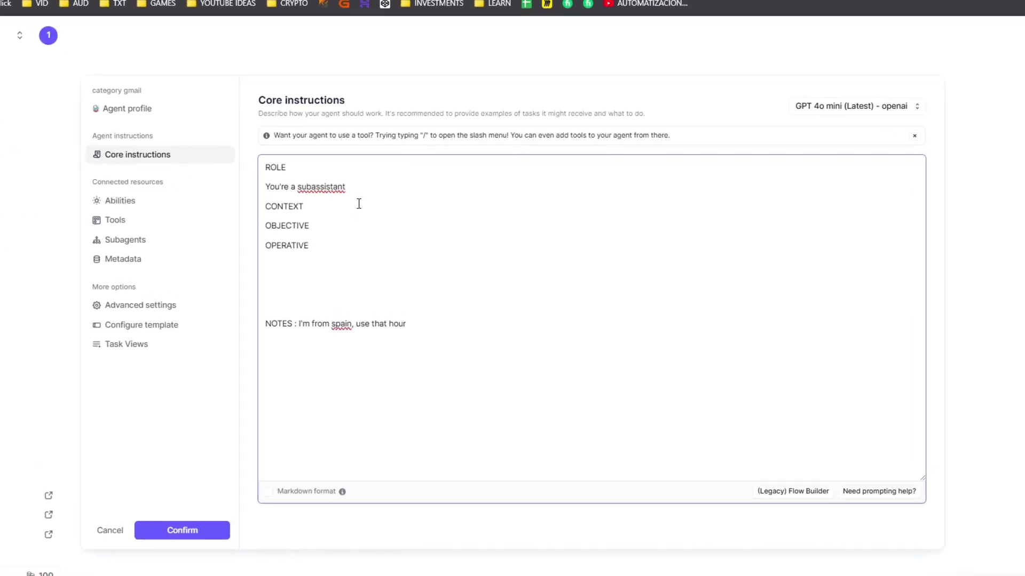
Insert an empty line below the CONTEXT heading and another below OBJECTIVE in the core instructions.
key(Return)
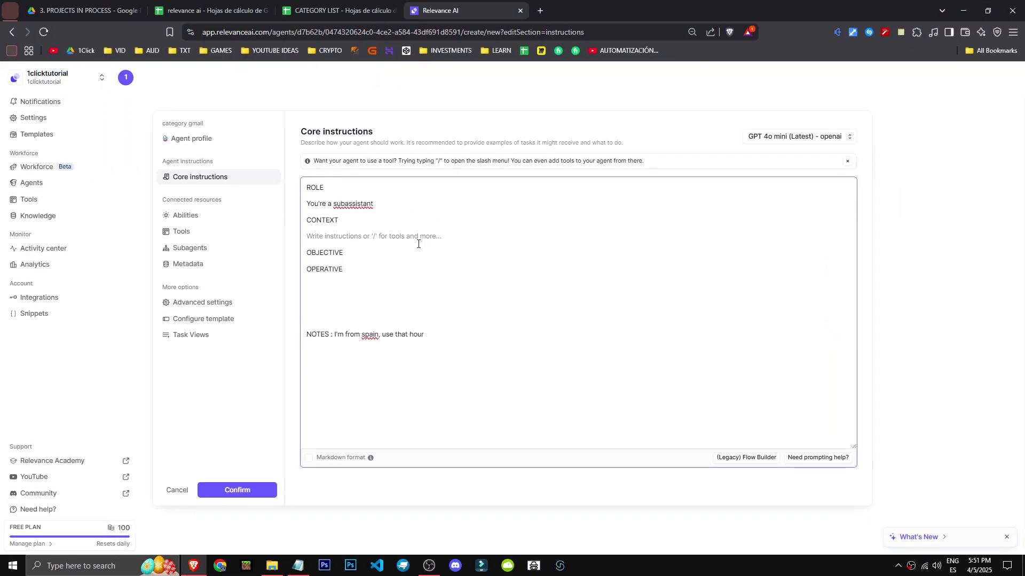
click(416, 249)
key(Return)
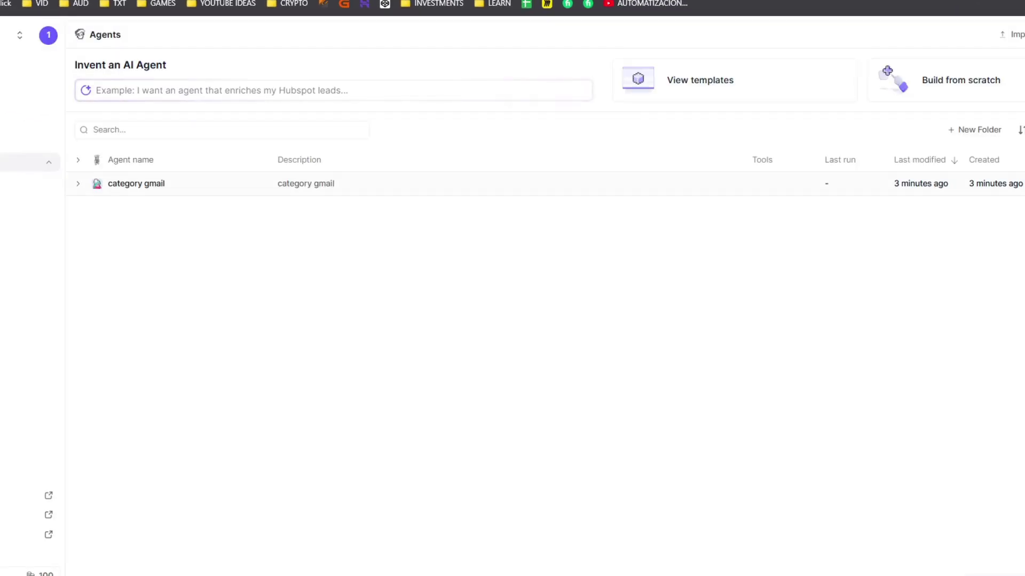
Open the configuration of the category gmail agent and view its options for adding a sub-agent.
click(990, 201)
click(977, 219)
click(139, 243)
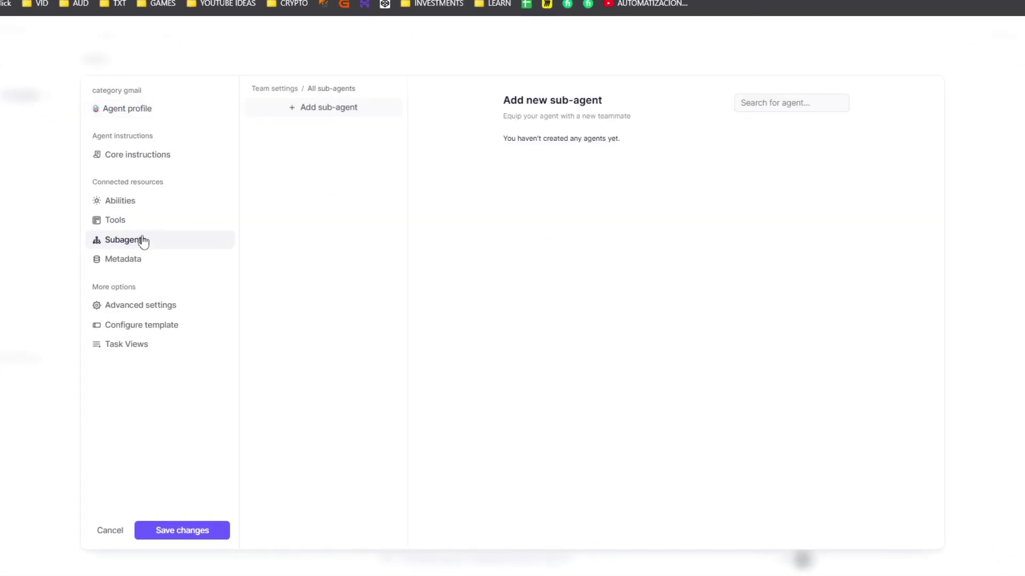
click(307, 109)
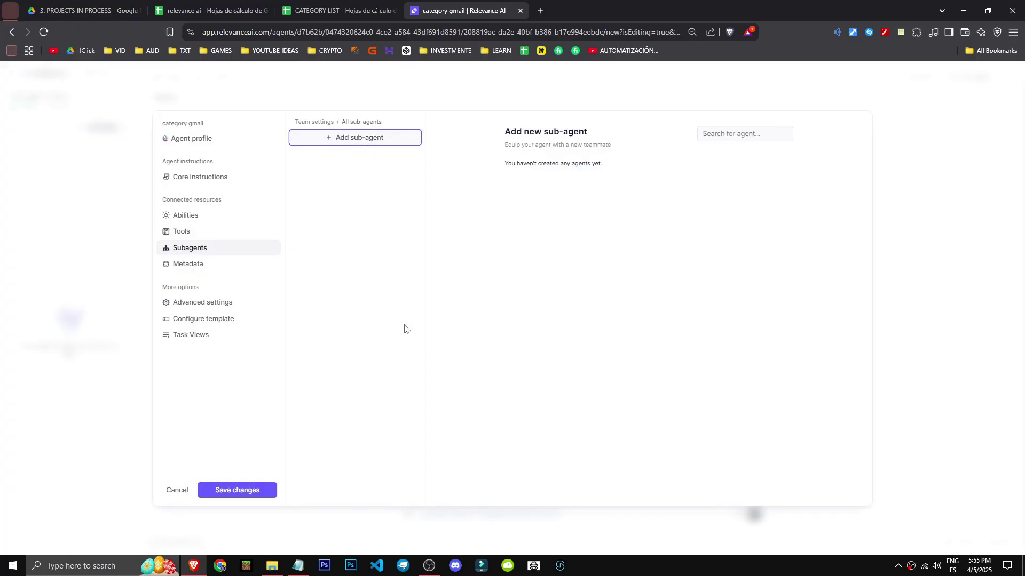
click(626, 270)
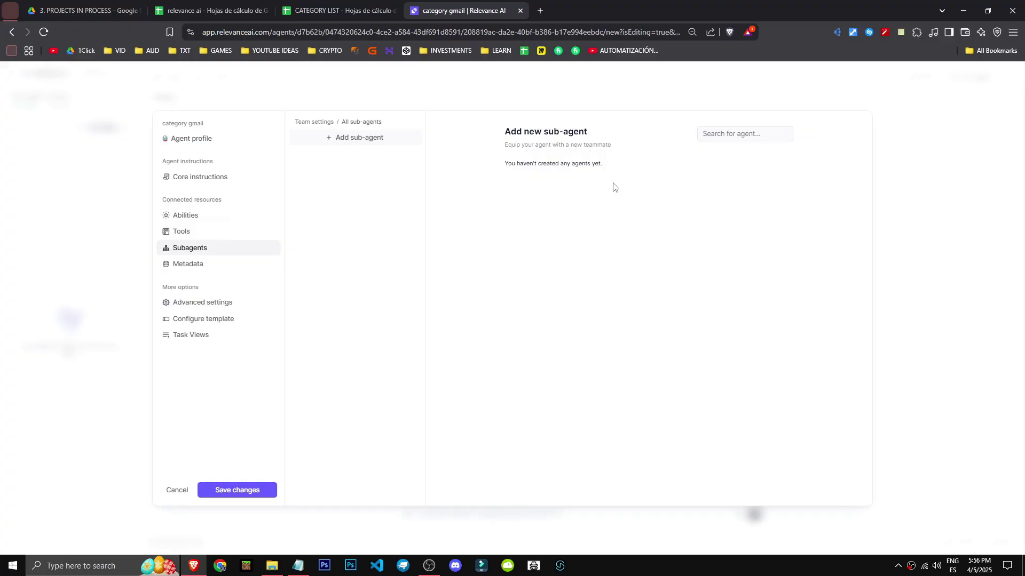
key(Down)
key(Down)
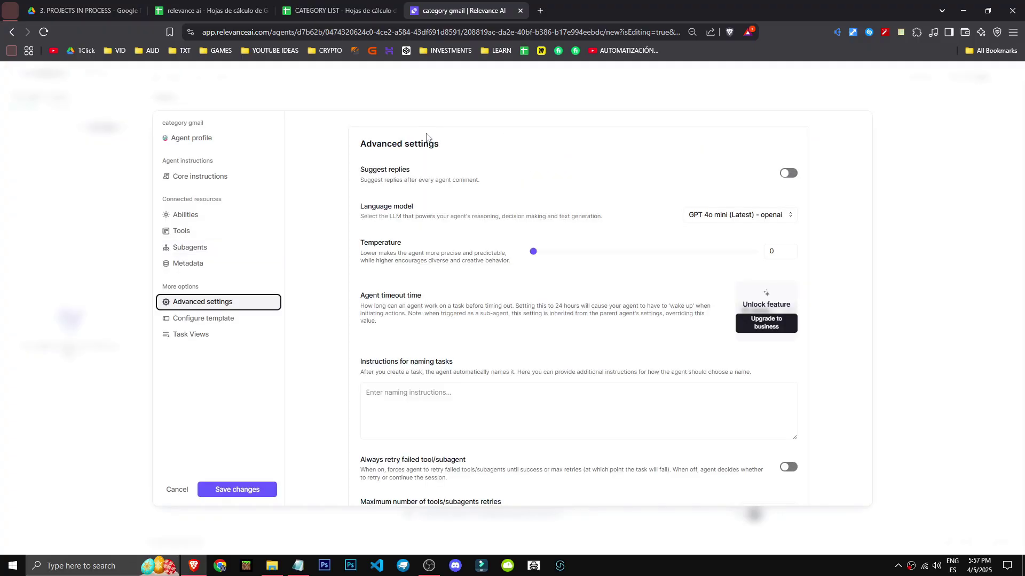
scroll(533, 128, down, 6)
click(917, 189)
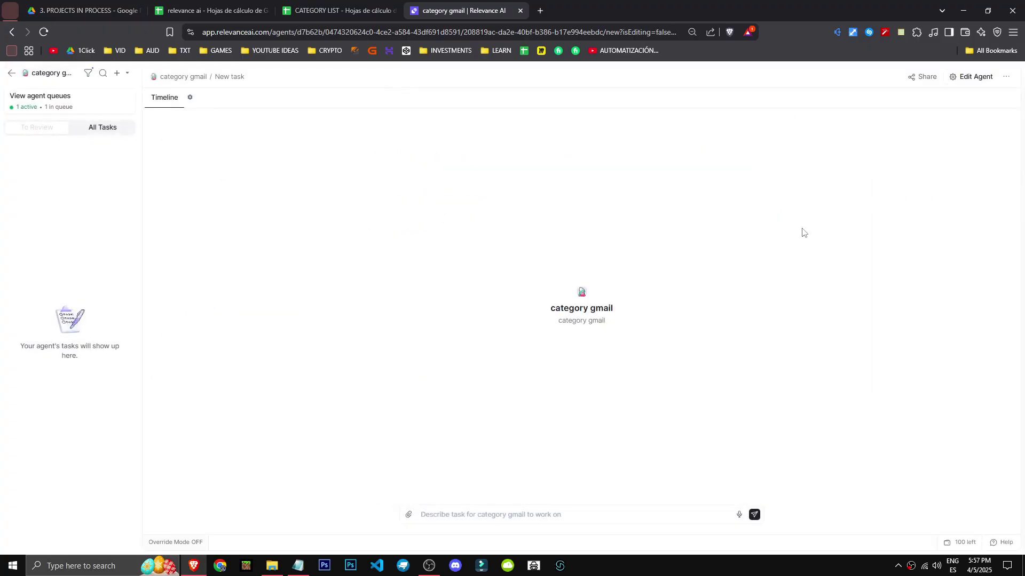
Reopen the category gmail agent's configuration from the agent list and read the Suggest replies and Language model descriptions in Advanced settings.
click(12, 75)
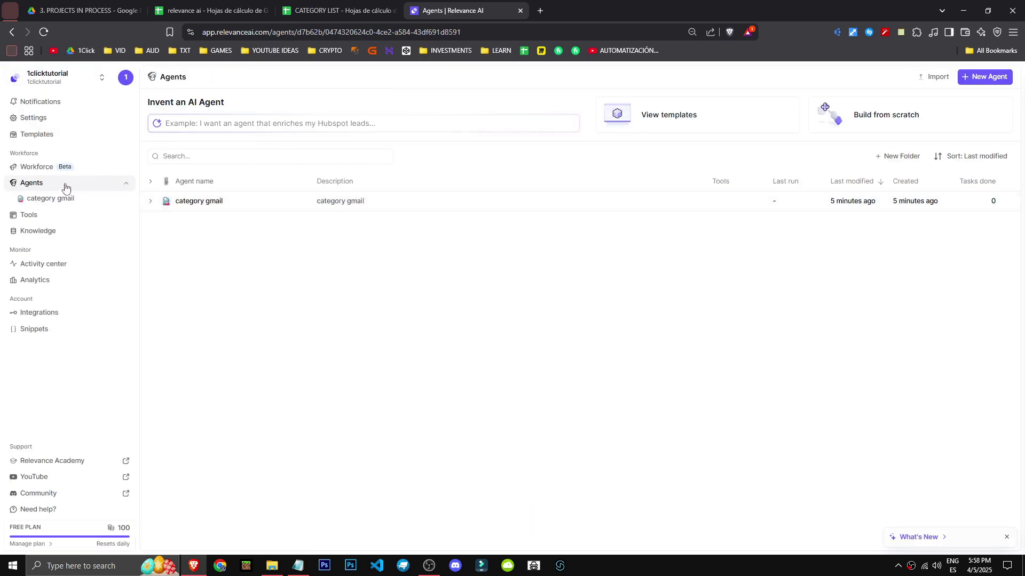
click(1002, 203)
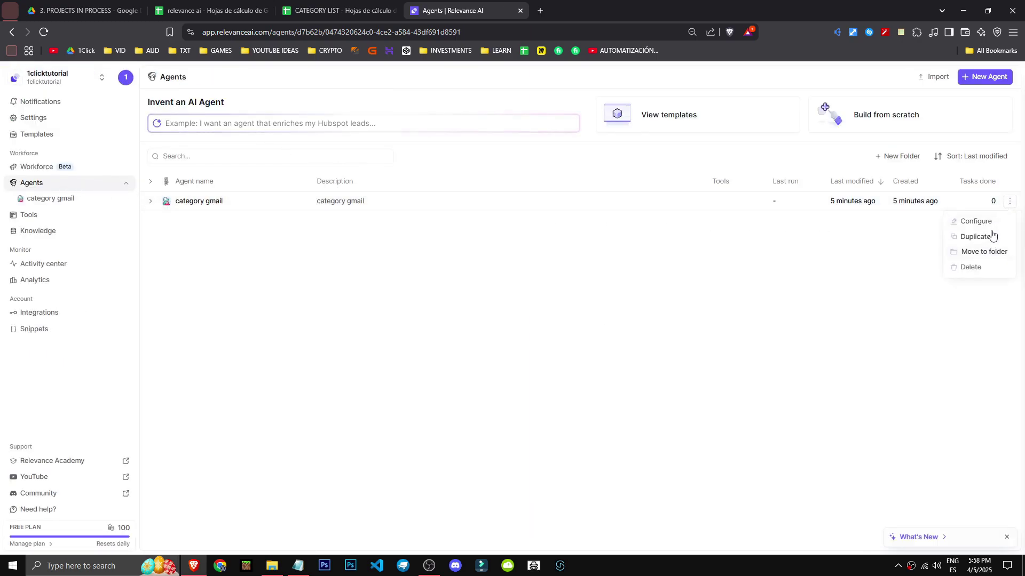
click(993, 223)
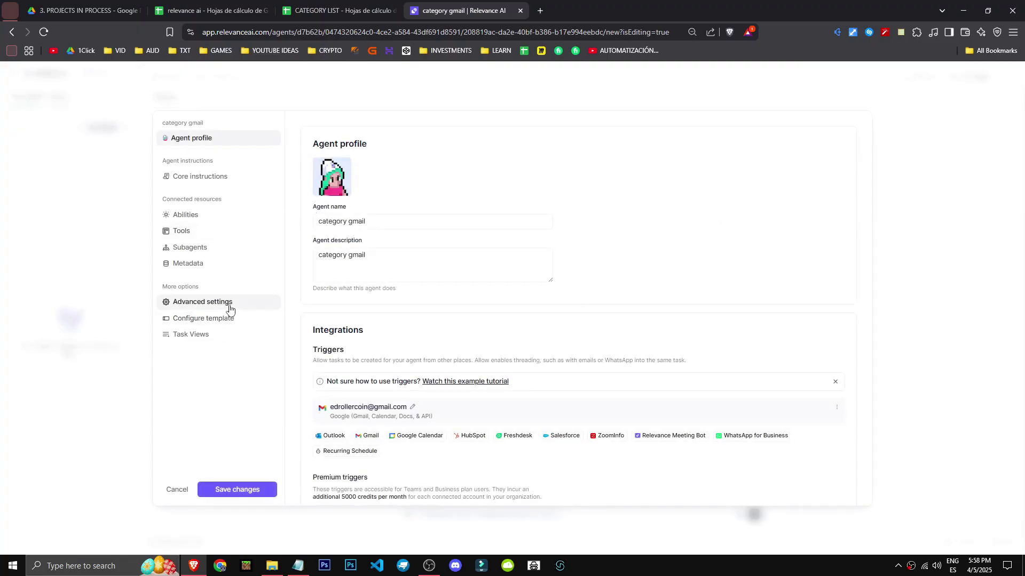
click(229, 303)
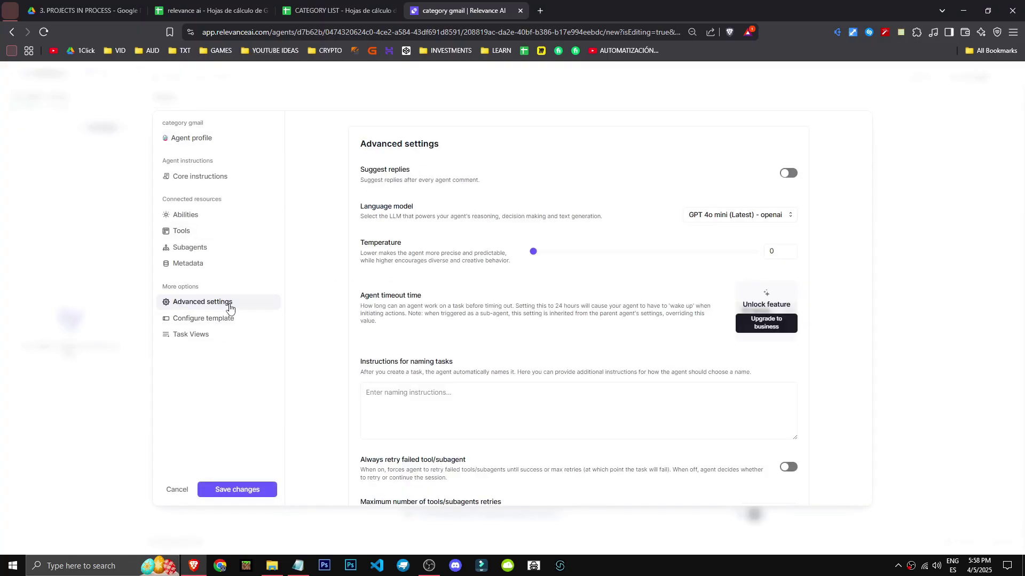
drag(372, 143, 466, 145)
click(465, 145)
drag(490, 184, 371, 170)
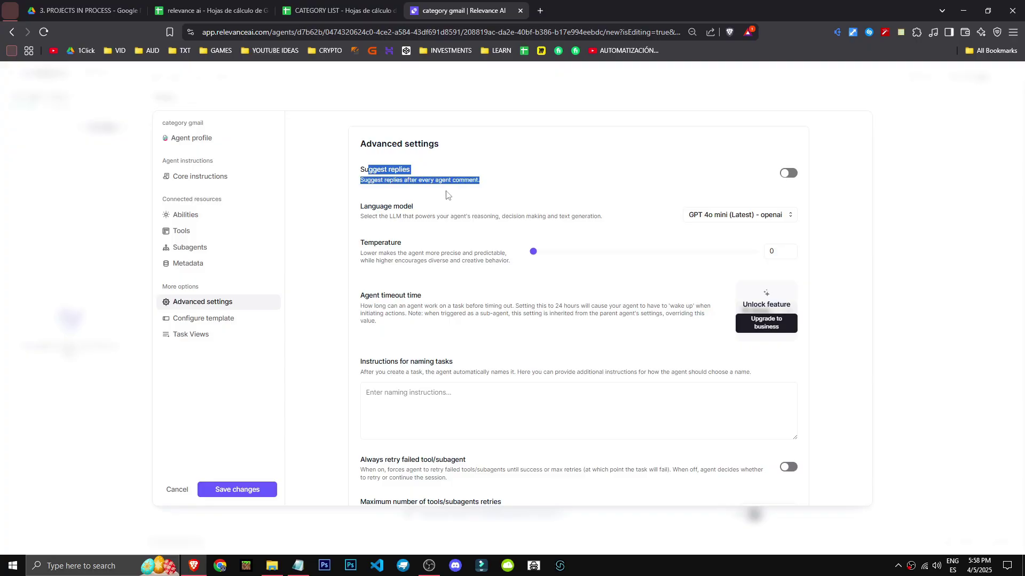
drag(360, 216, 619, 224)
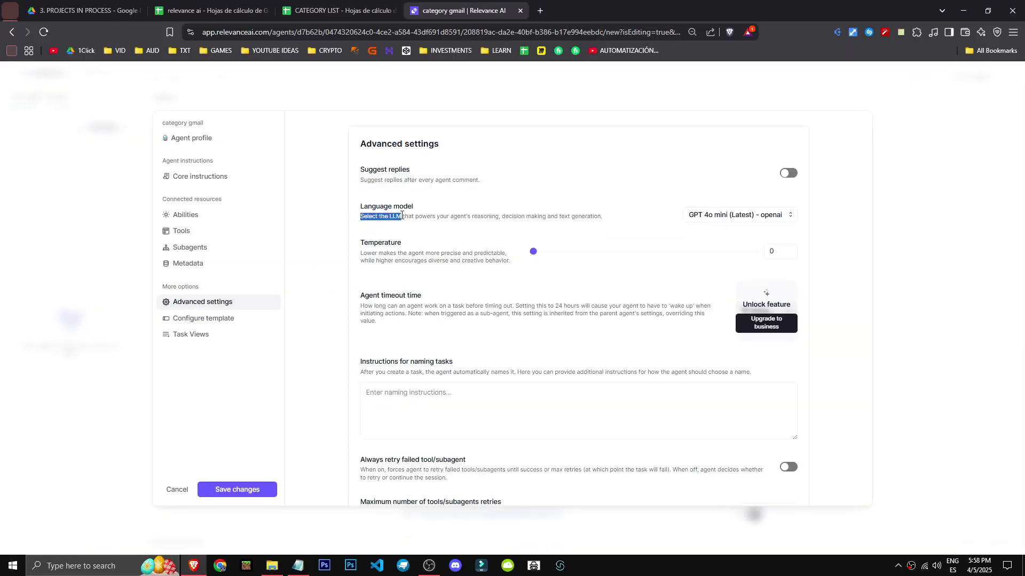
click(435, 218)
click(621, 224)
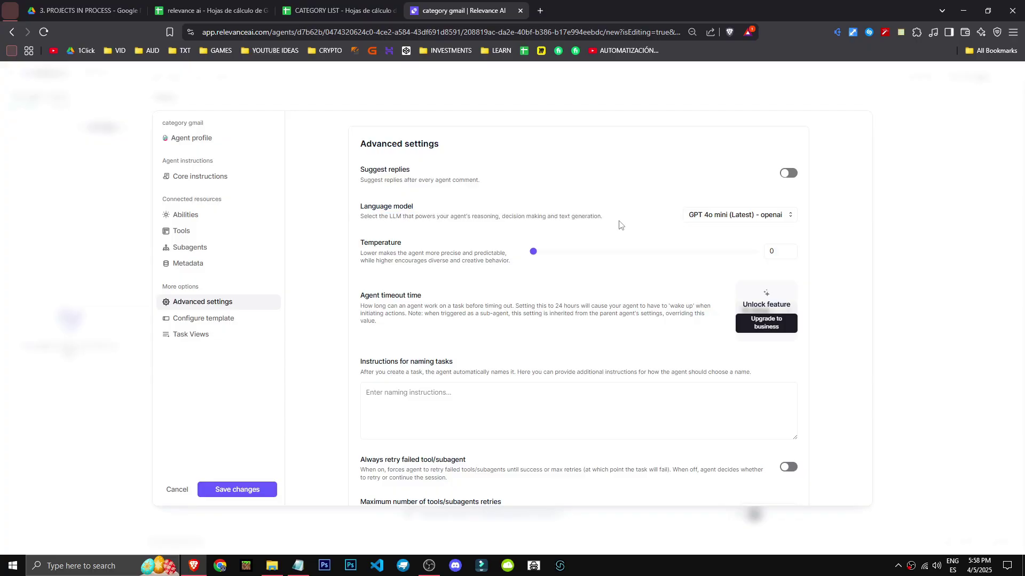
Choose GPT 4o mini (Latest) from openai as the agent's language model.
click(737, 219)
click(667, 259)
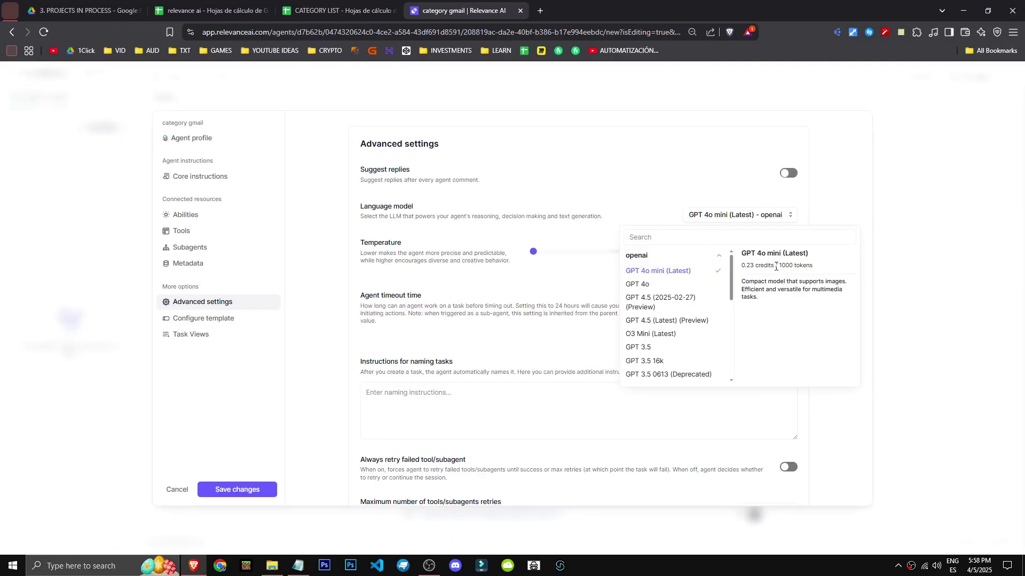
click(694, 276)
Examine the language models offered by openai, anthropic, azure-openai and openrouter along with their credit costs, leaving the selection as is.
click(729, 219)
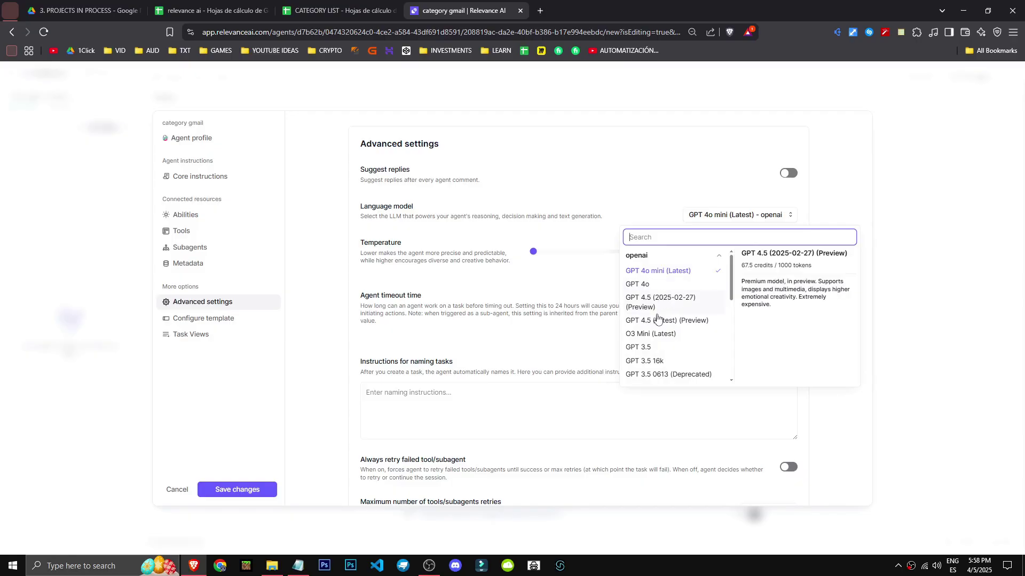
scroll(653, 340, down, 6)
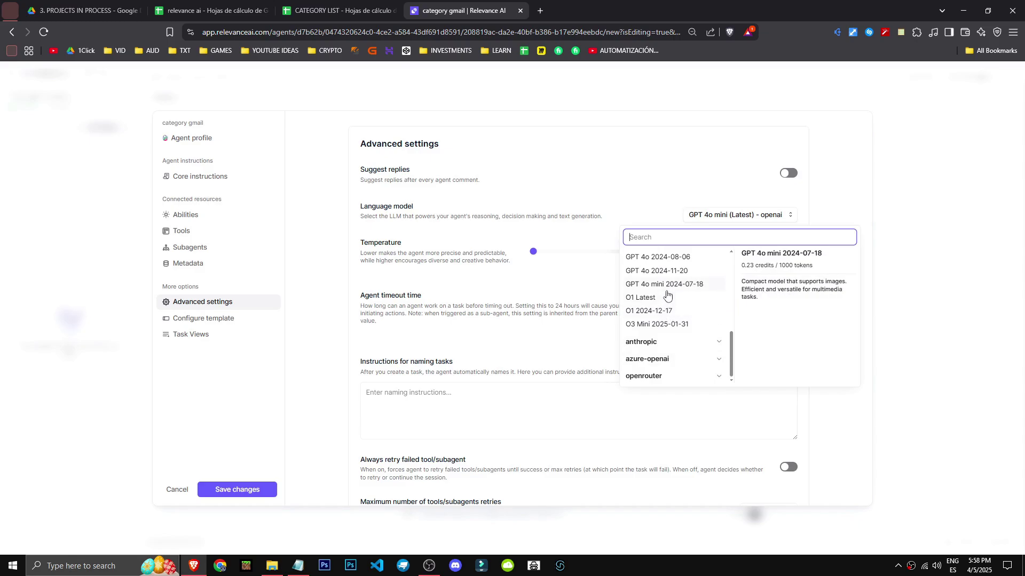
scroll(667, 299, up, 8)
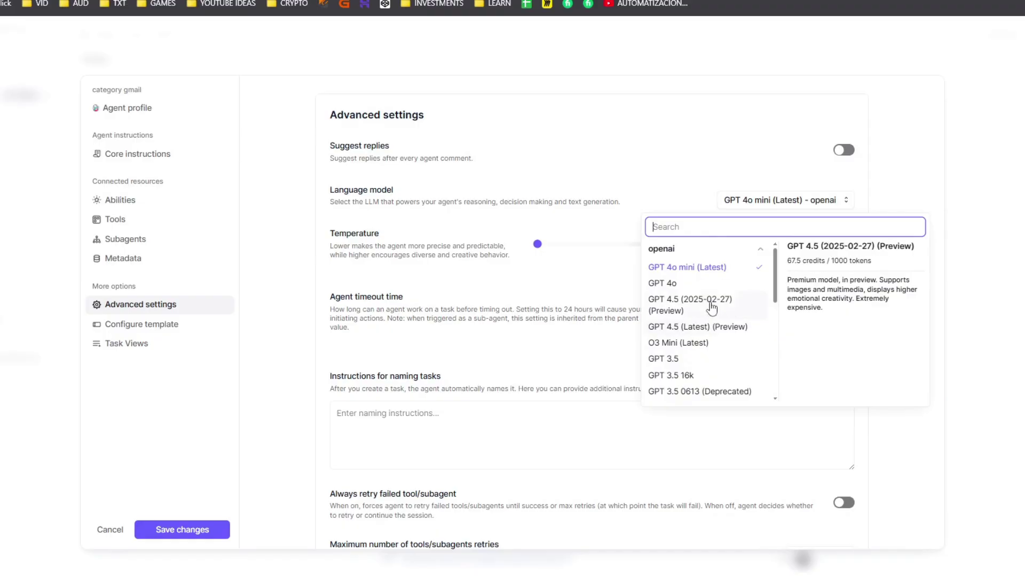
click(713, 250)
click(710, 276)
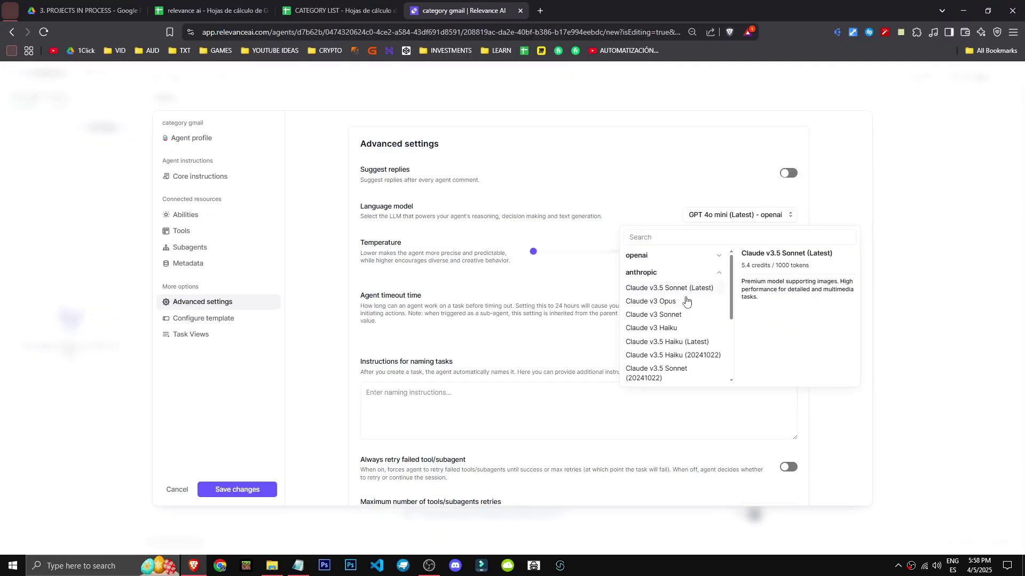
scroll(687, 372, down, 3)
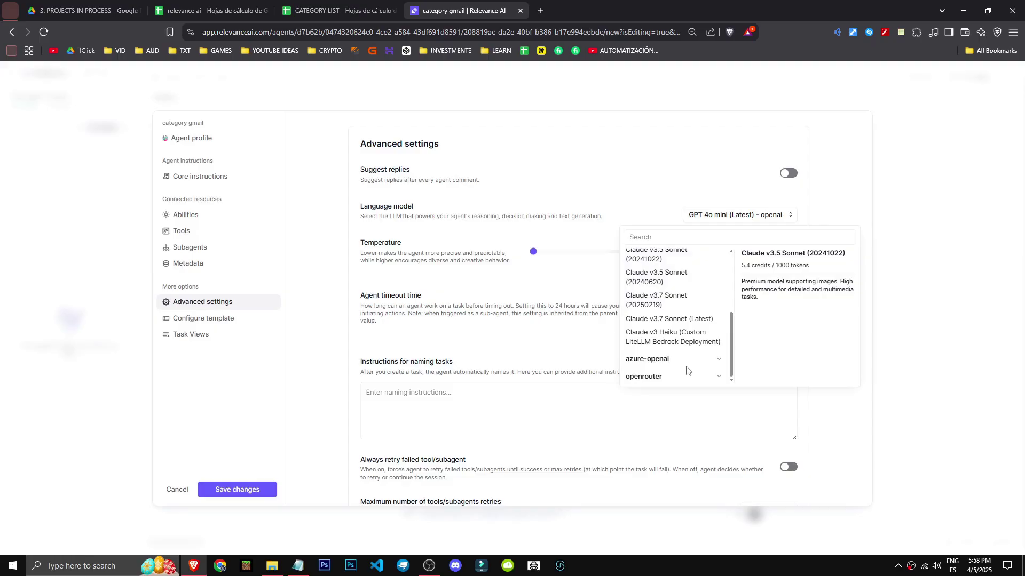
scroll(675, 322, up, 5)
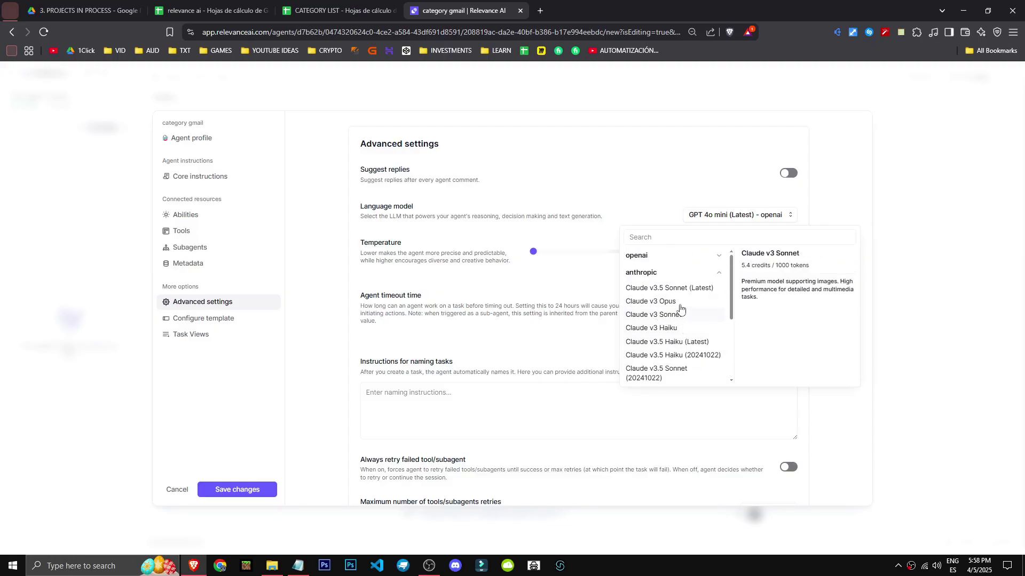
click(677, 272)
click(671, 292)
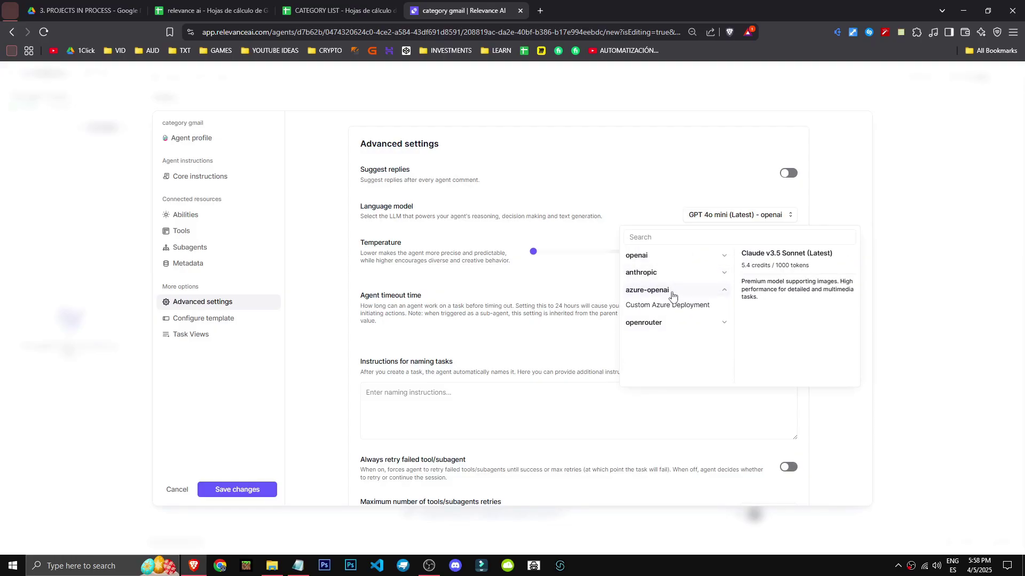
click(676, 322)
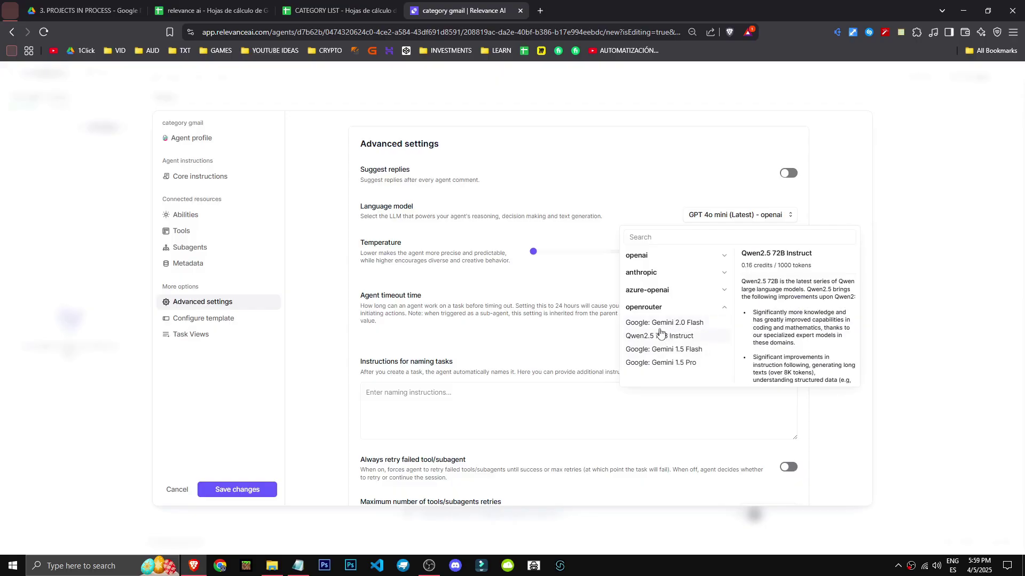
click(670, 303)
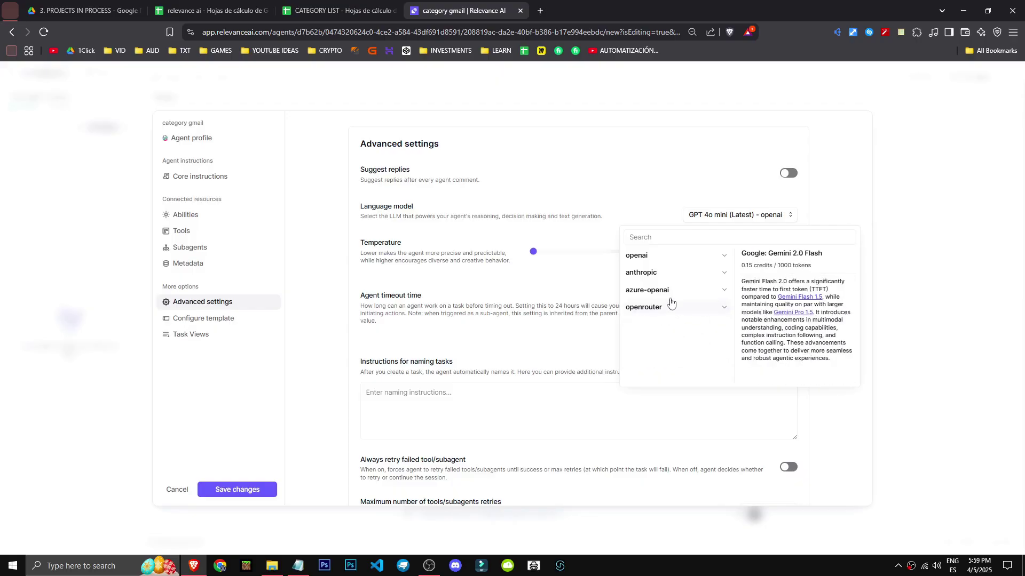
click(644, 218)
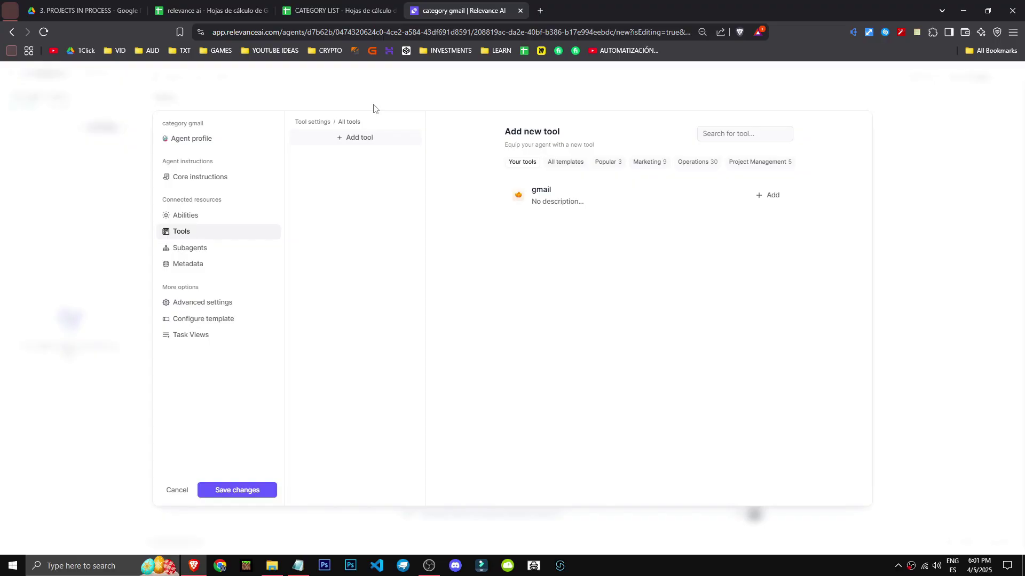
Add the existing gmail tool to the category gmail agent's tools.
drag(162, 124, 204, 123)
click(210, 187)
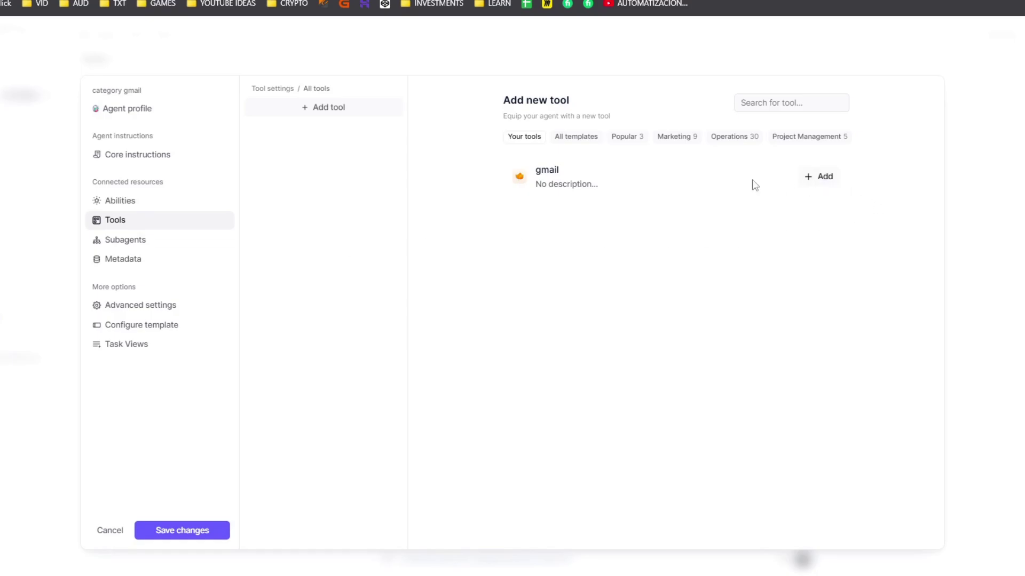
click(818, 176)
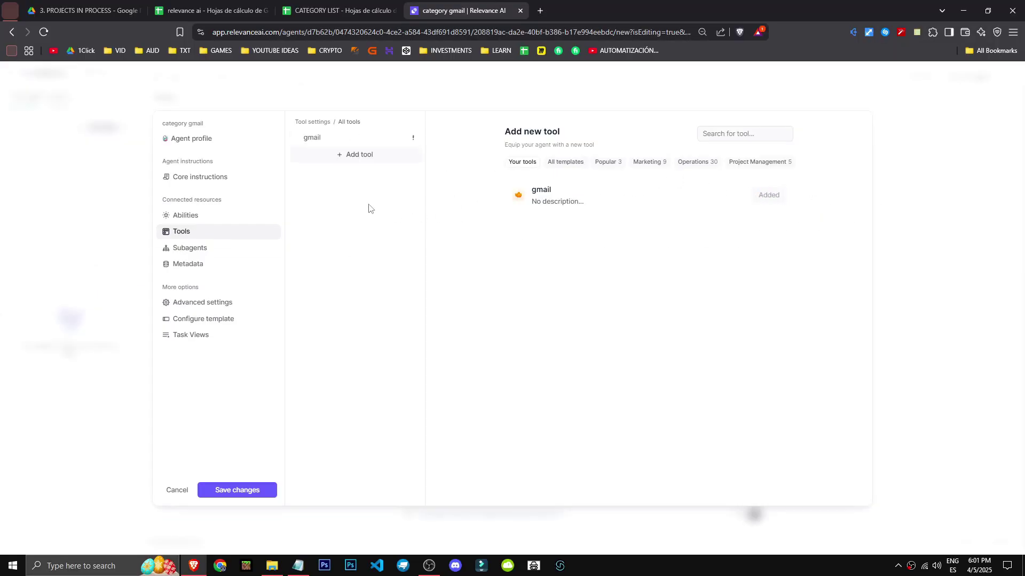
Review the gmail tool's approval limit and usage prompt settings, and save the agent changes.
click(324, 143)
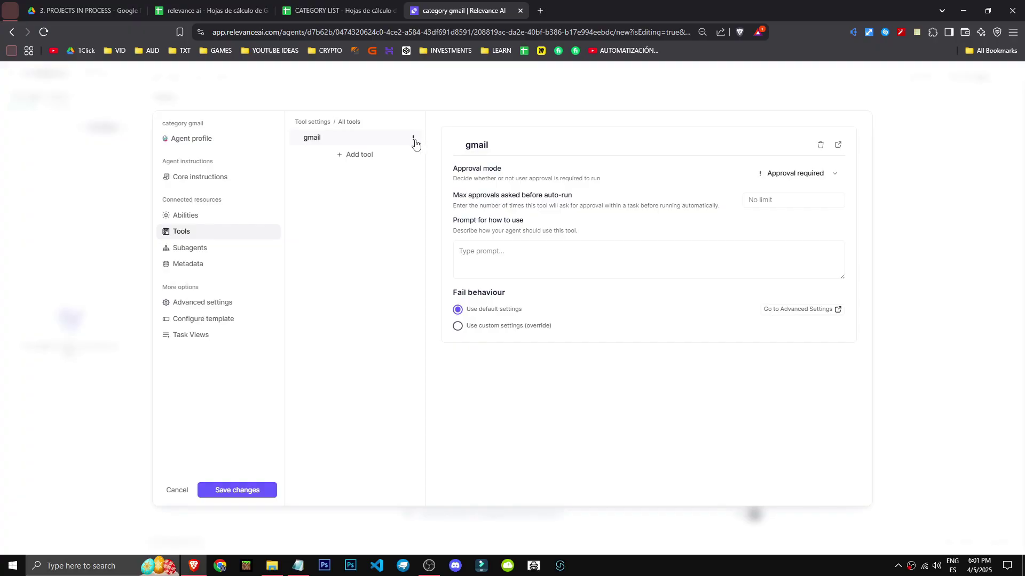
click(518, 257)
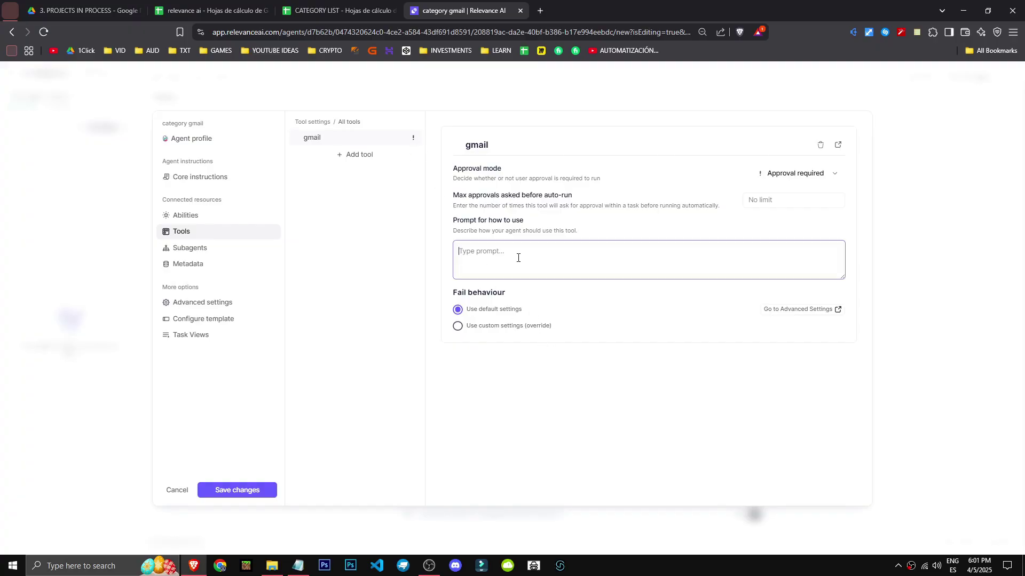
click(507, 199)
drag(453, 196, 578, 209)
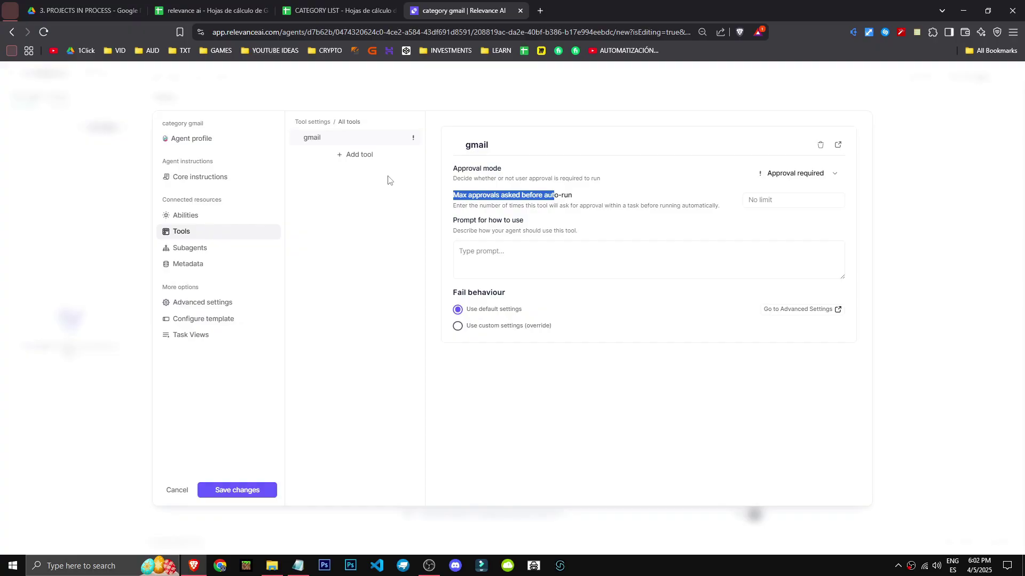
click(231, 490)
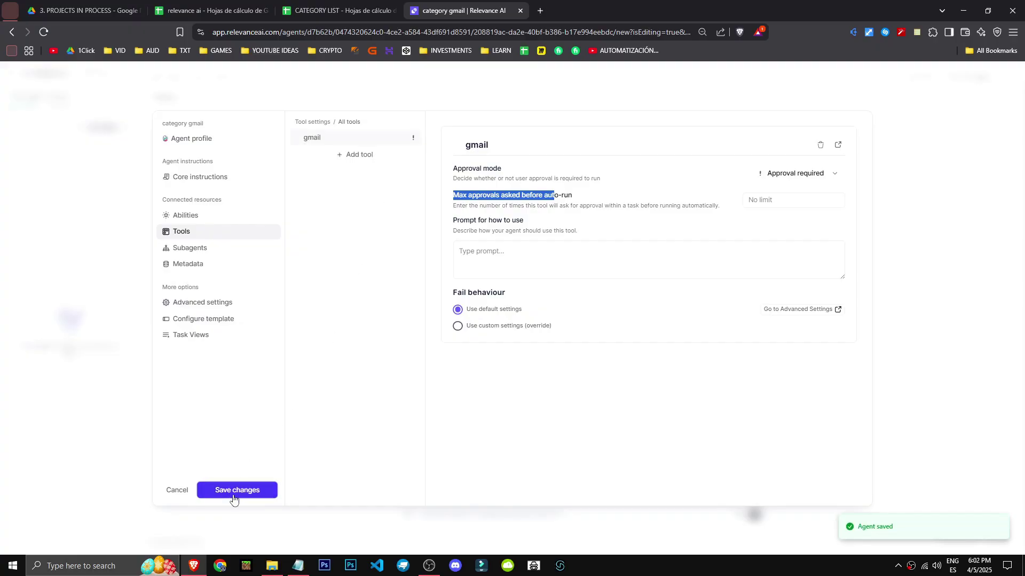
Leave the agent and open the workspace's overview of all tools.
click(11, 73)
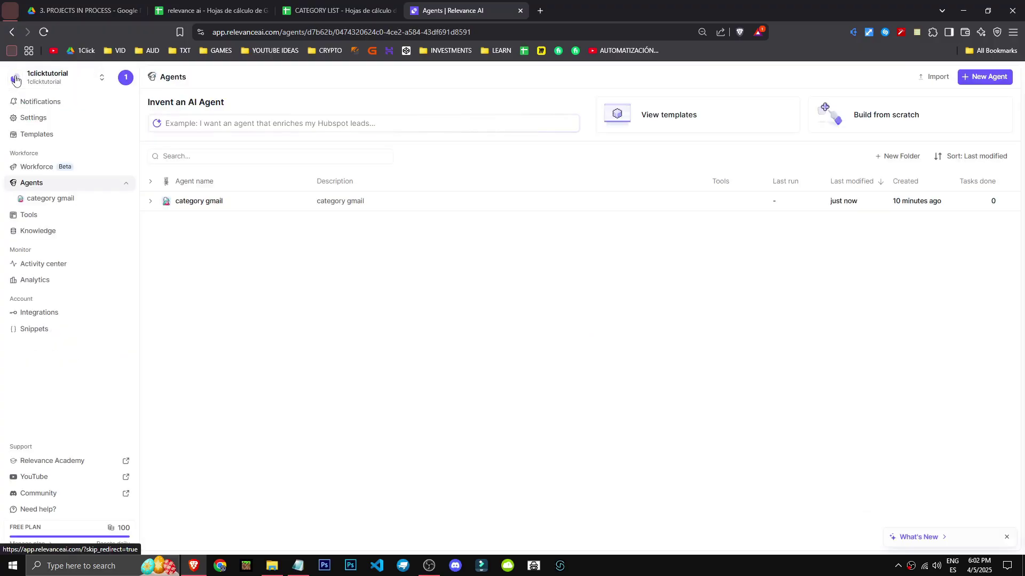
click(109, 220)
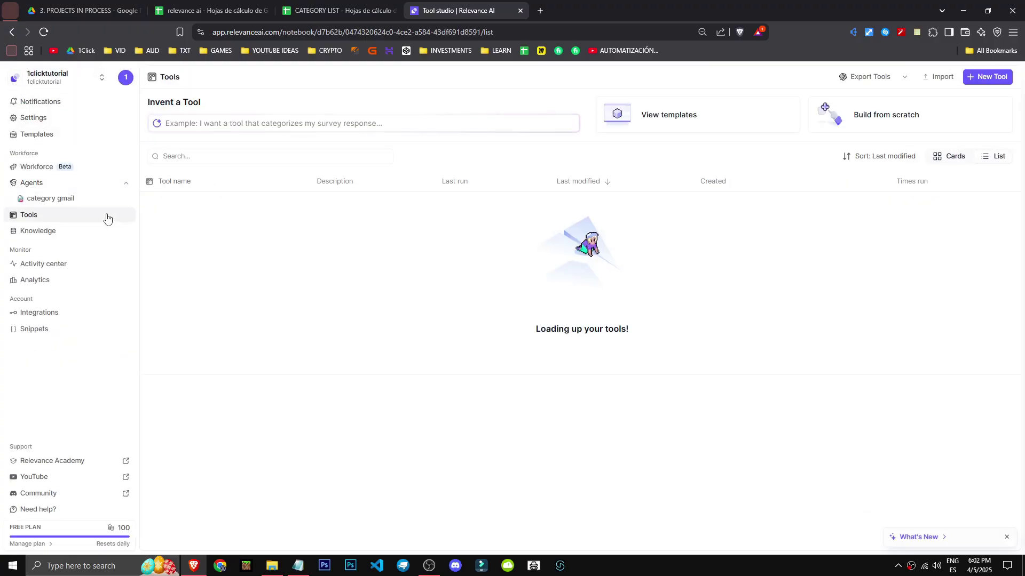